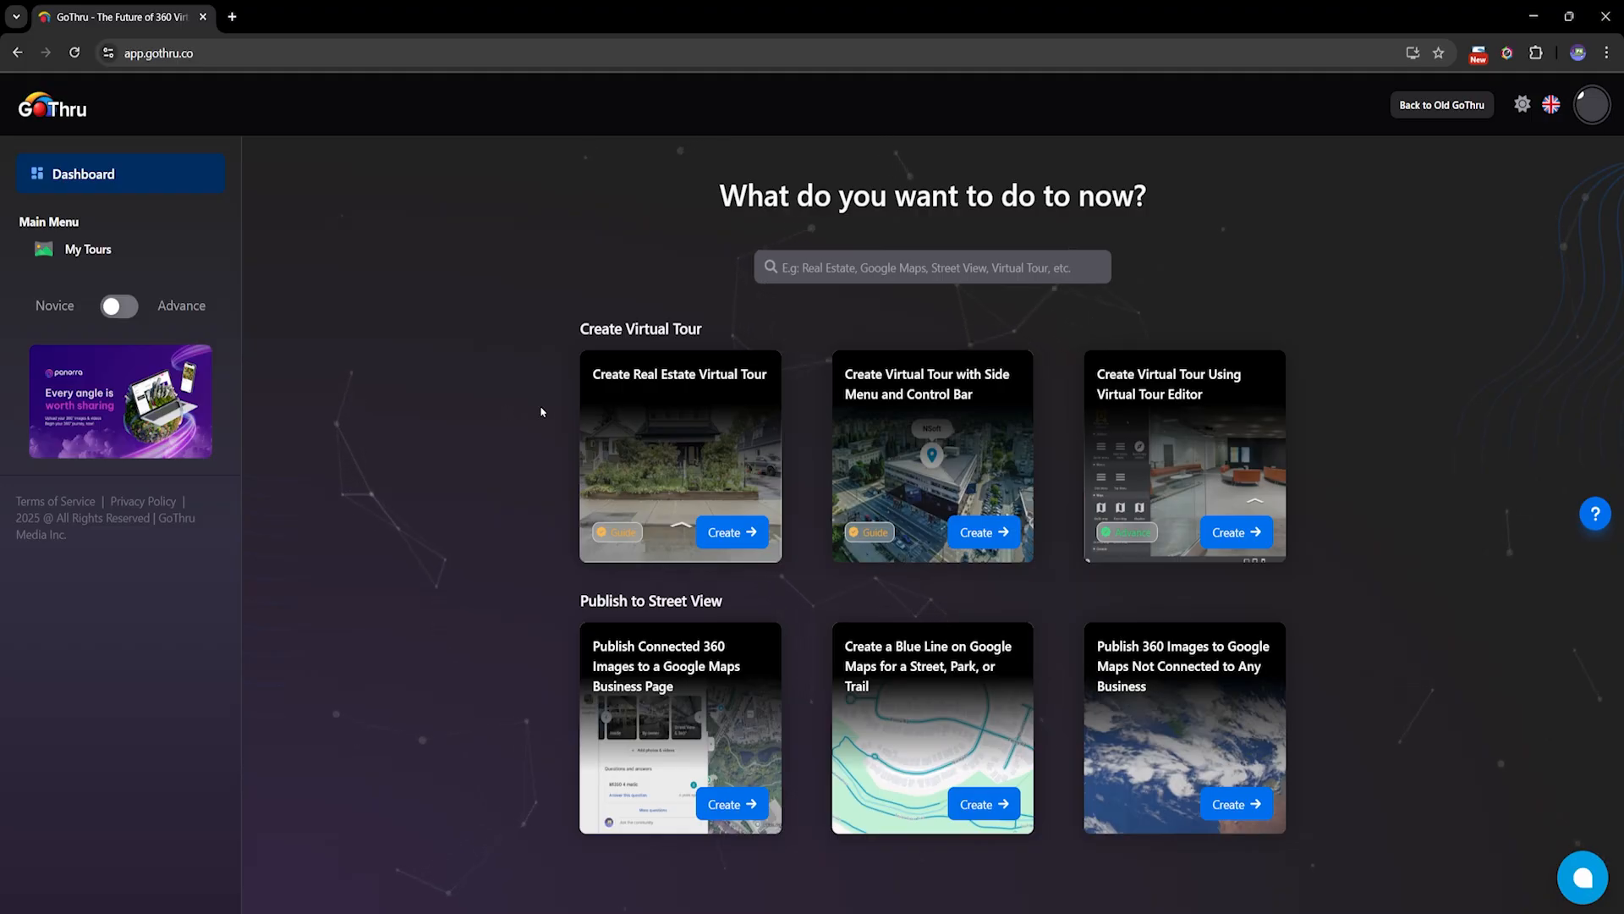
Create a real estate virtual tour named "Kirana Living".
{"action": "left_click", "coordinate": [664, 424]}
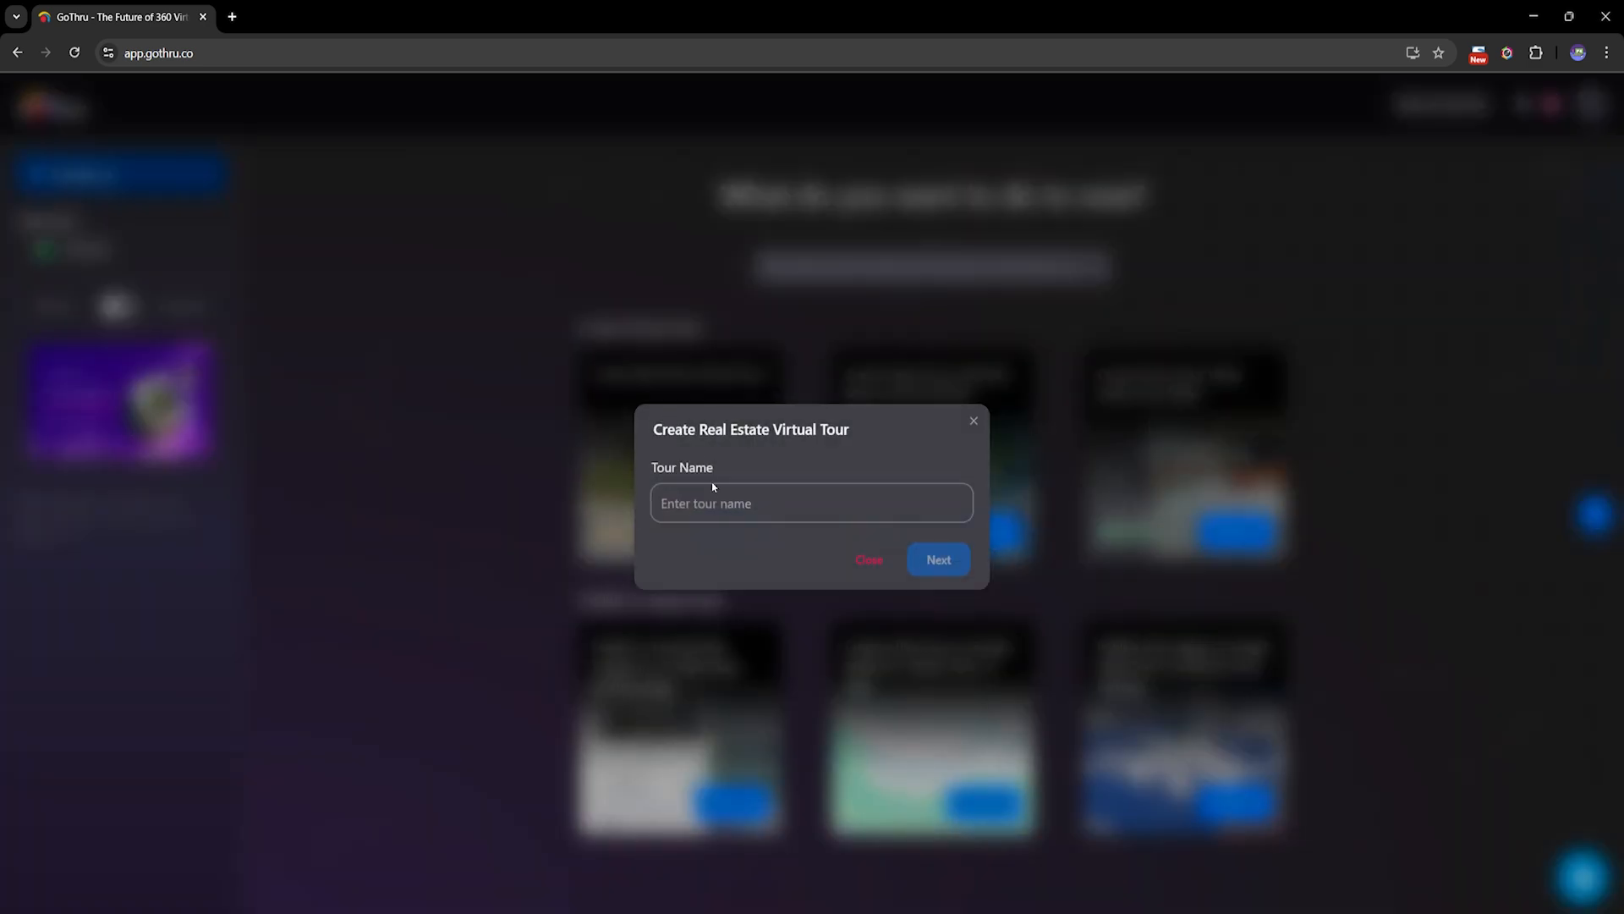
{"action": "left_click", "coordinate": [754, 506]}
{"action": "type", "text": "Kirana Living"}
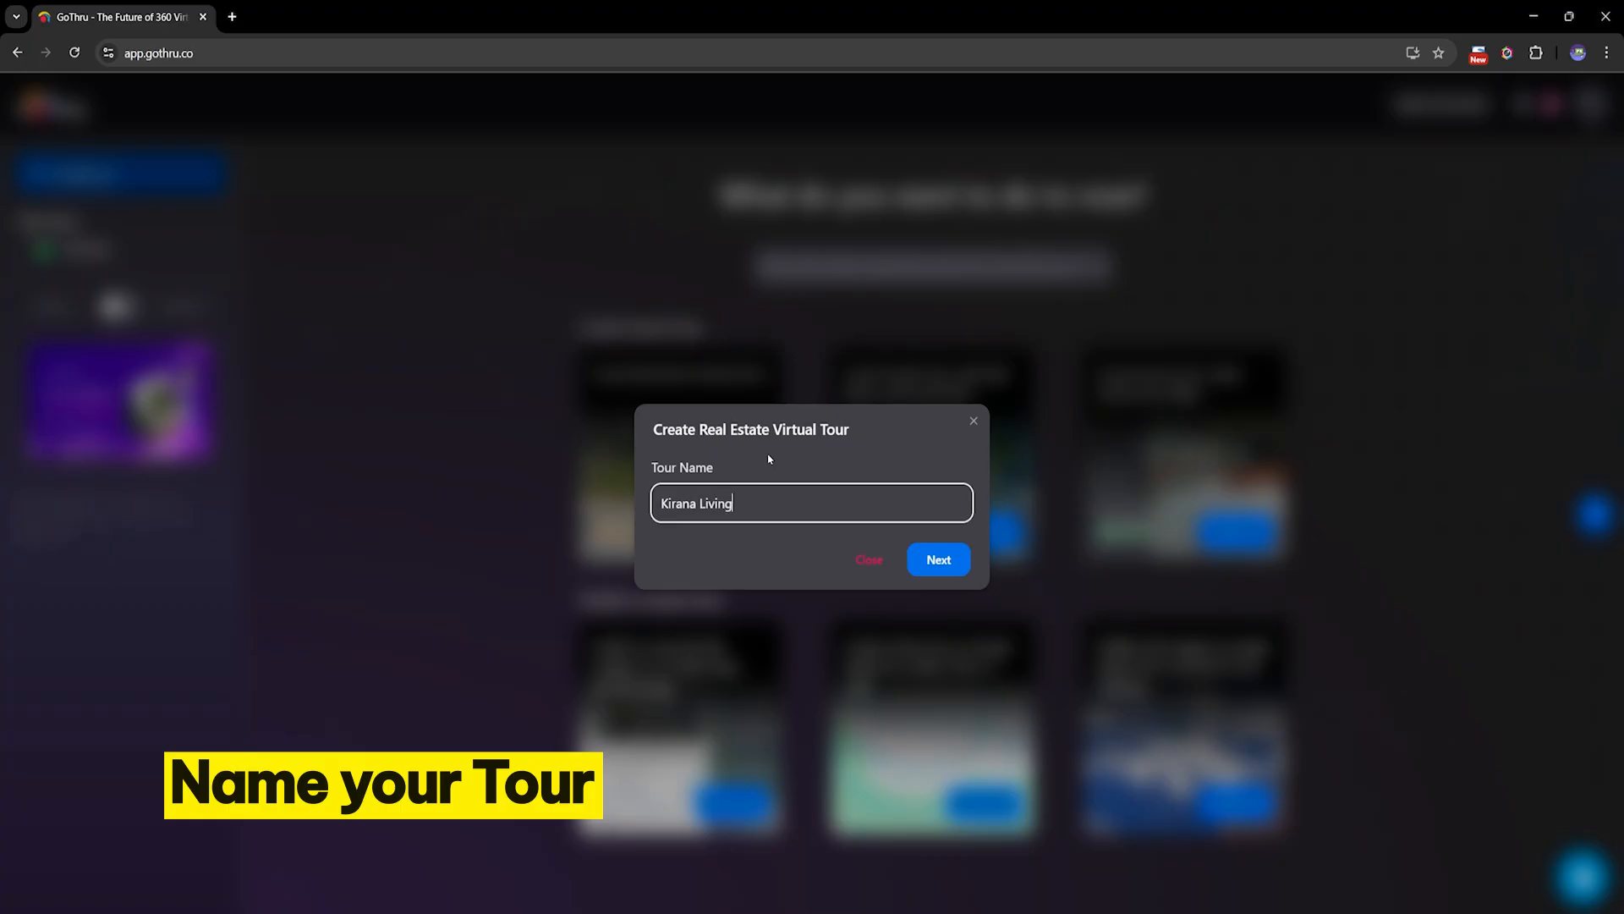
{"action": "left_click", "coordinate": [948, 570]}
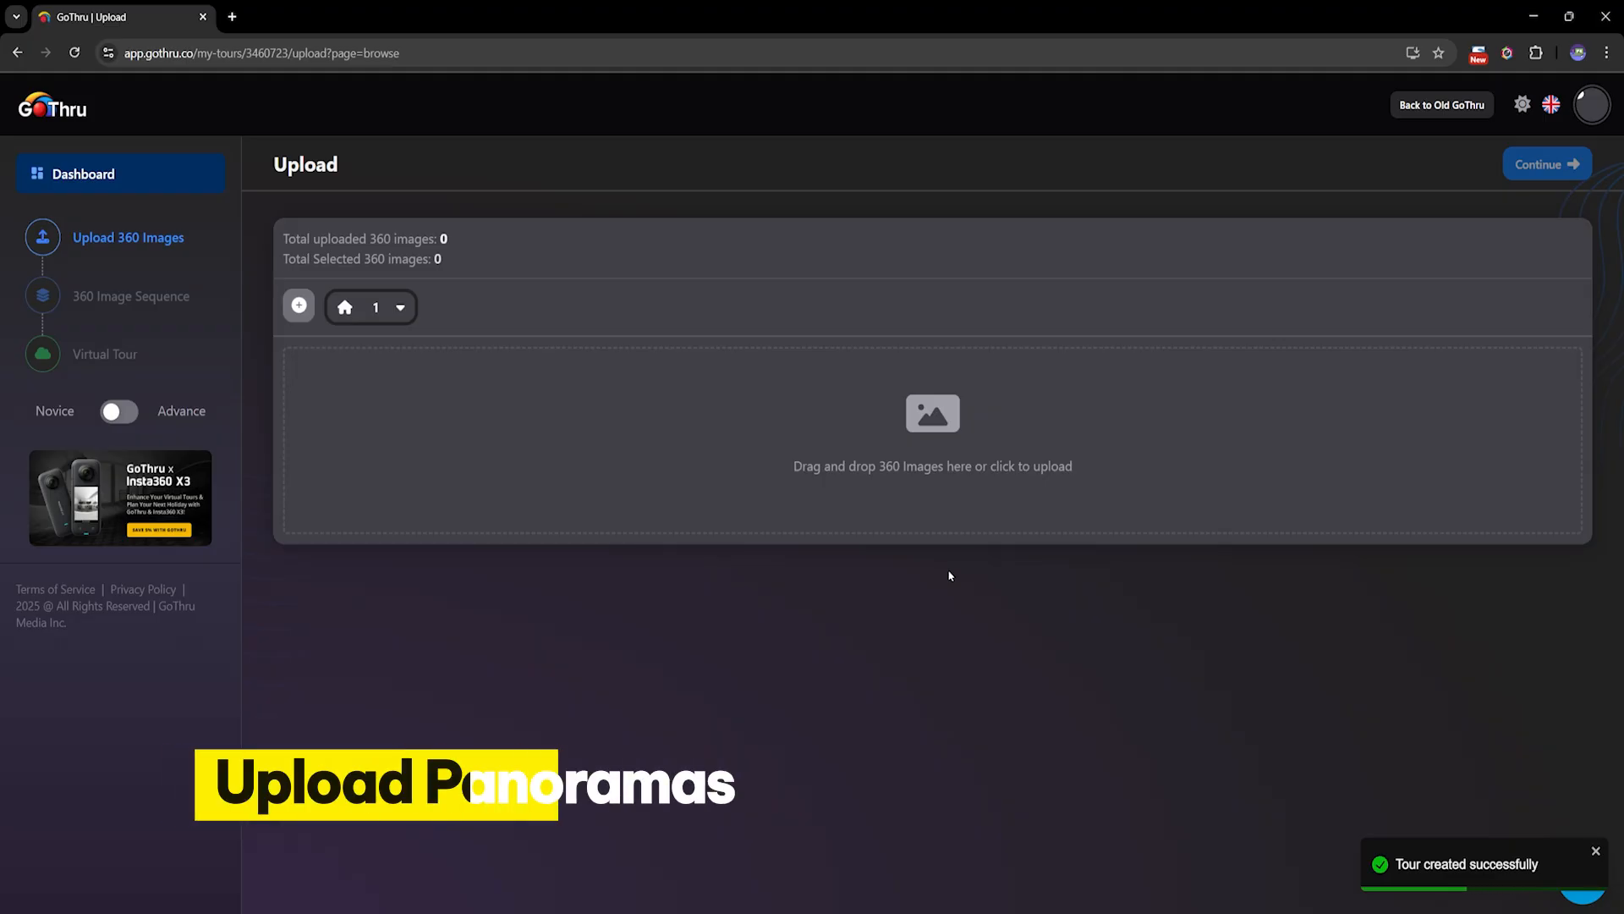
Upload all six 360 images from the Kirana Living folder and continue to the image sequence.
{"action": "left_click", "coordinate": [1107, 437]}
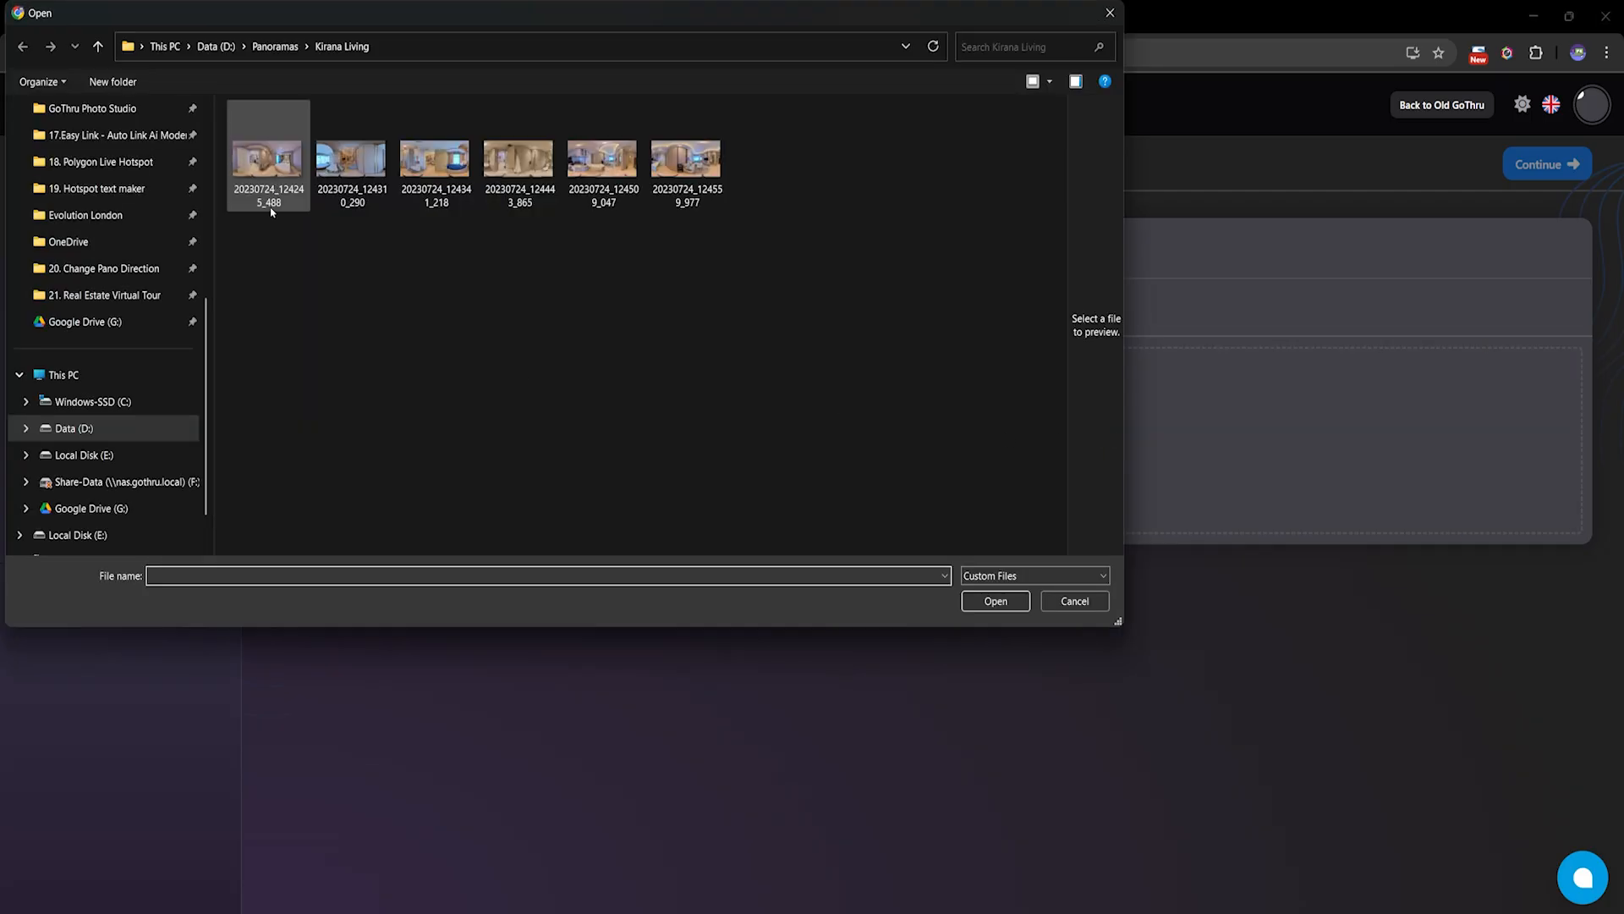
{"action": "left_click", "coordinate": [269, 157]}
{"action": "left_click", "coordinate": [707, 192], "text": "shift"}
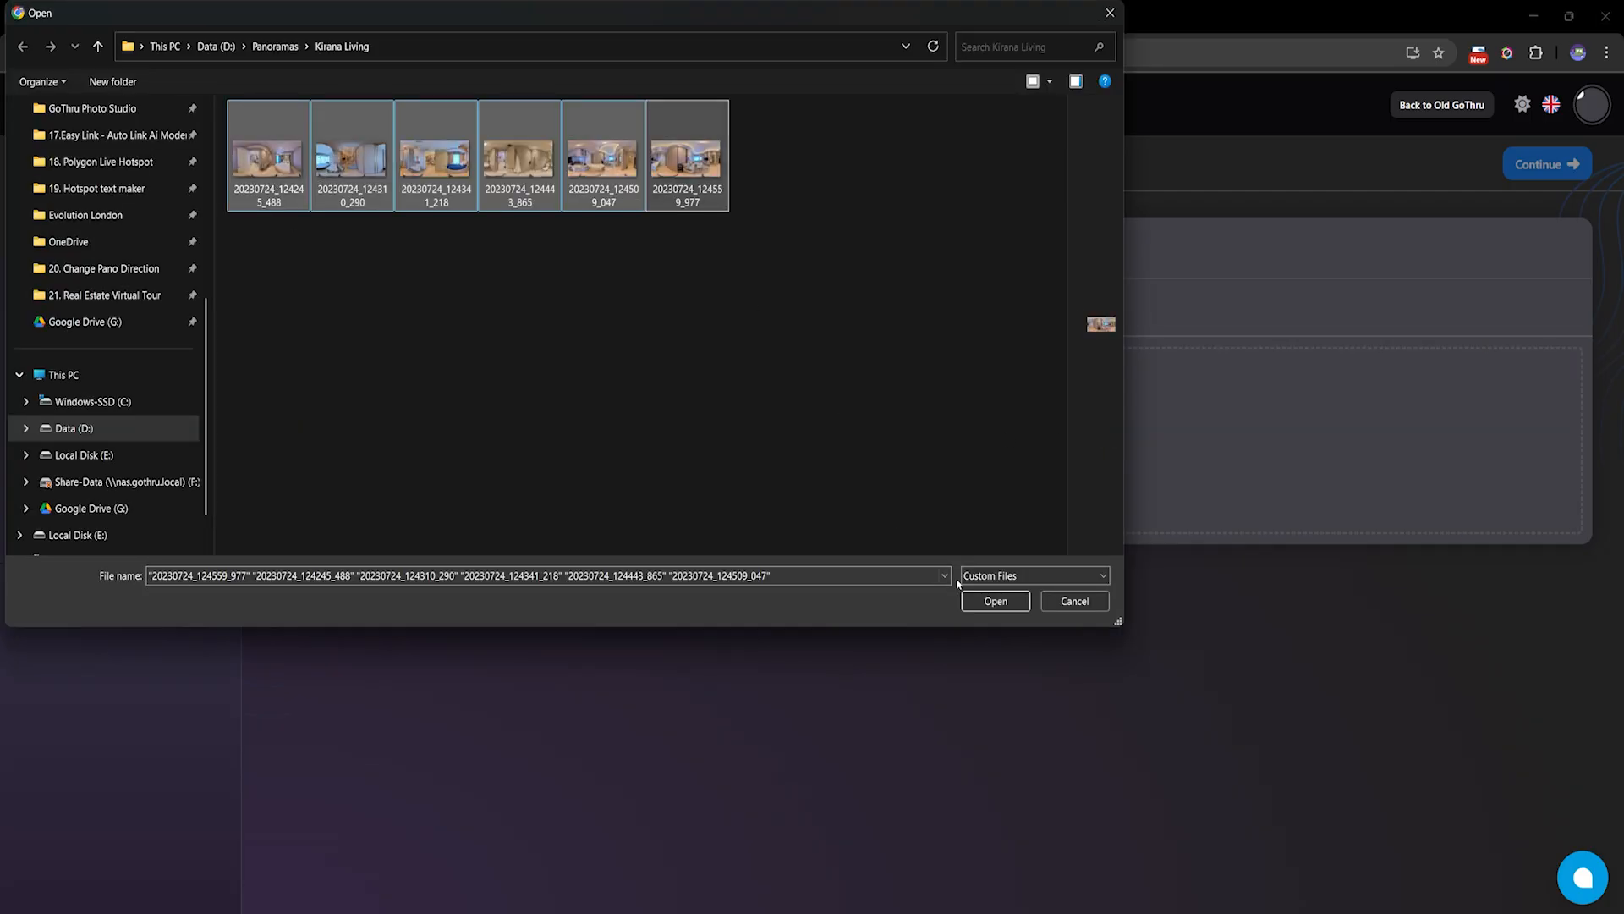
{"action": "left_click", "coordinate": [973, 598]}
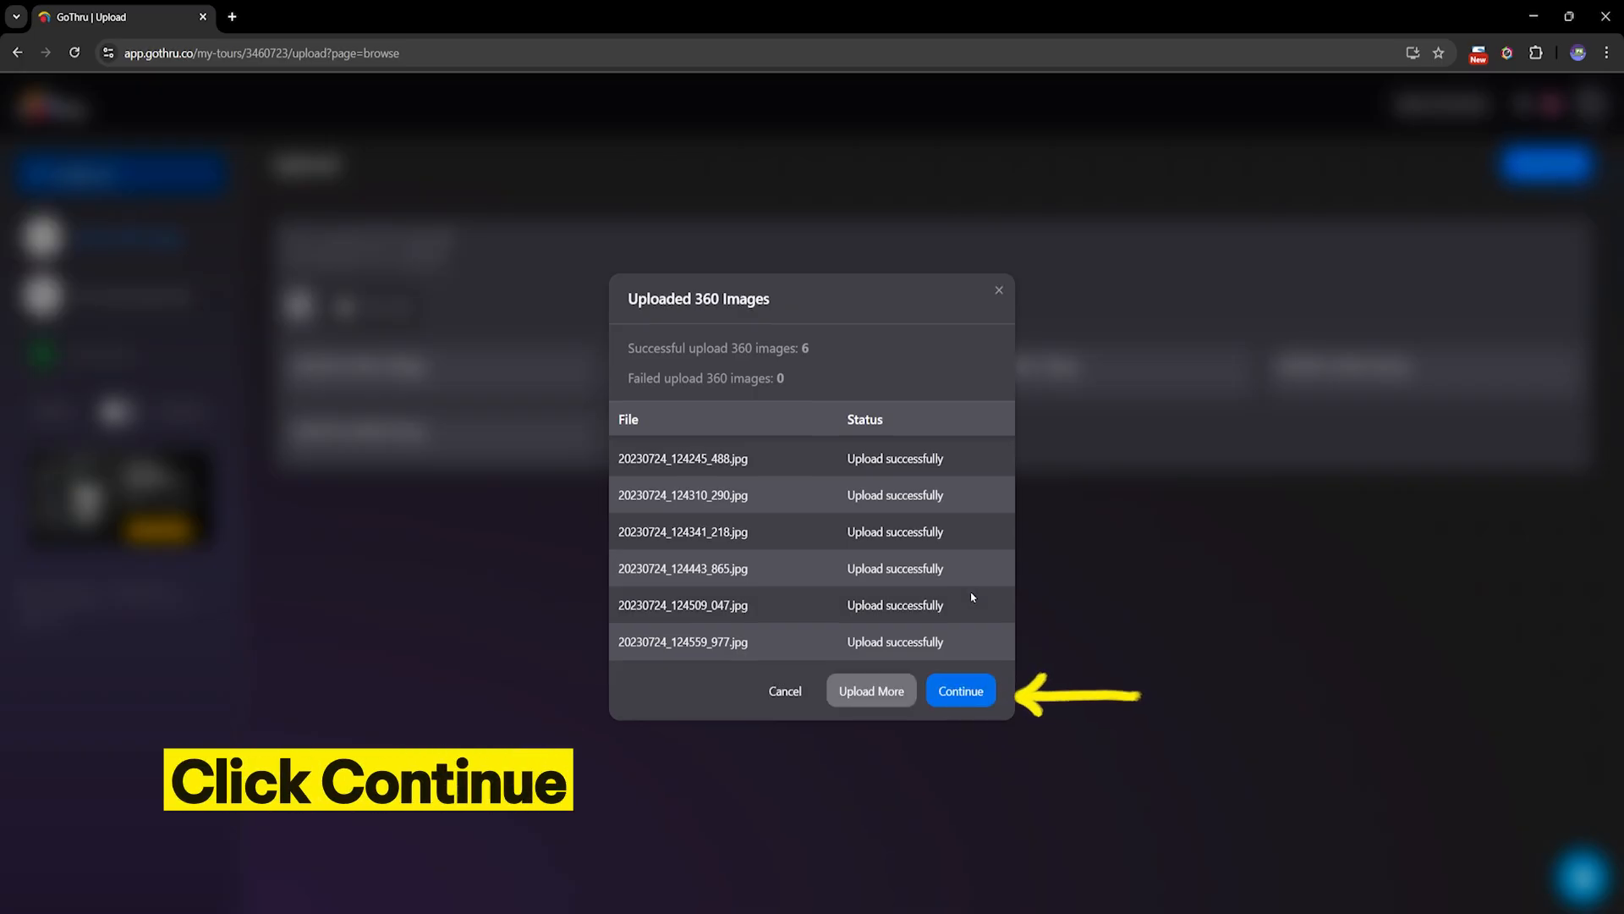
{"action": "left_click", "coordinate": [958, 690]}
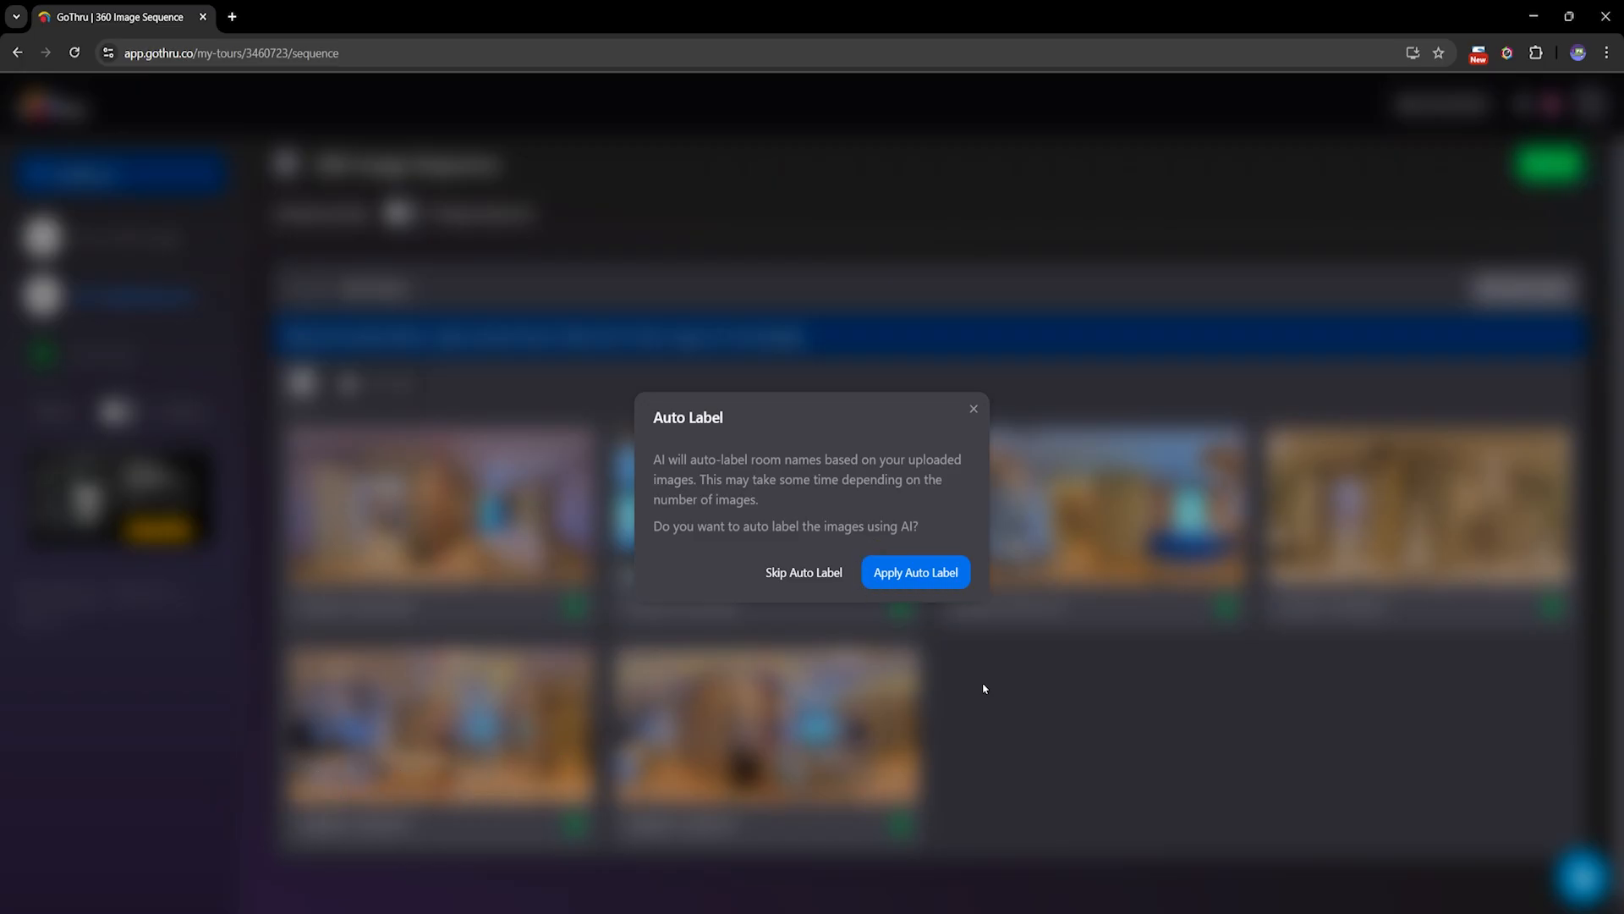
Auto-label the images with AI and correct the names to Master Bedroom 1, Master Bedroom 2, Kitchen and Lounge.
{"action": "left_click", "coordinate": [959, 579]}
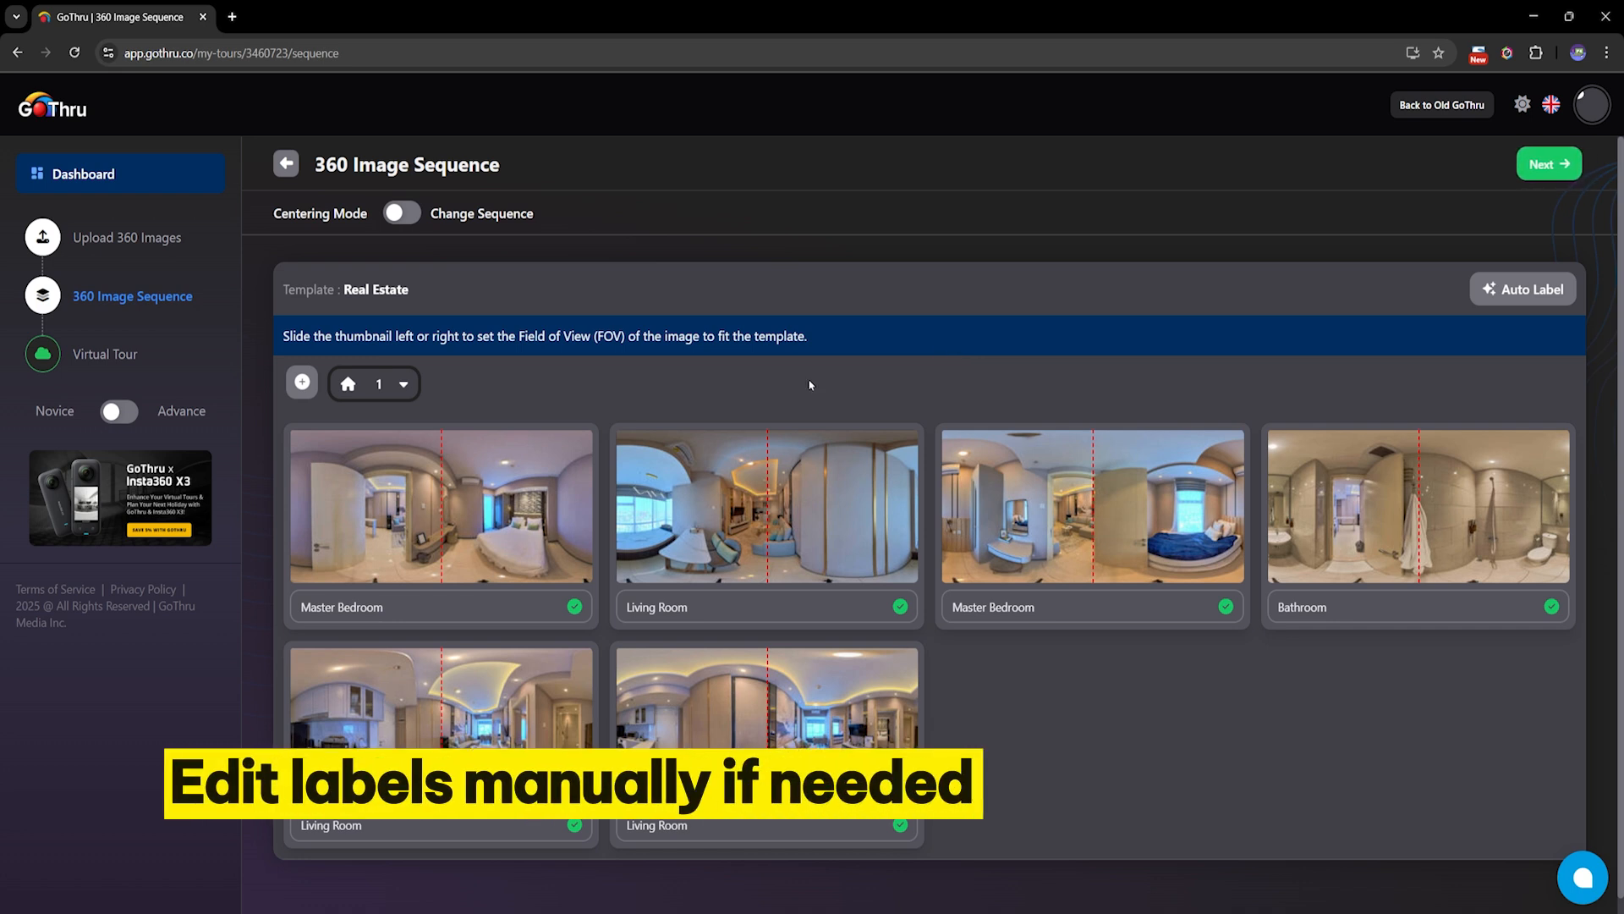
{"action": "type", "text": "1"}
{"action": "left_click", "coordinate": [1099, 608]}
{"action": "type", "text": "2"}
{"action": "left_click", "coordinate": [423, 833]}
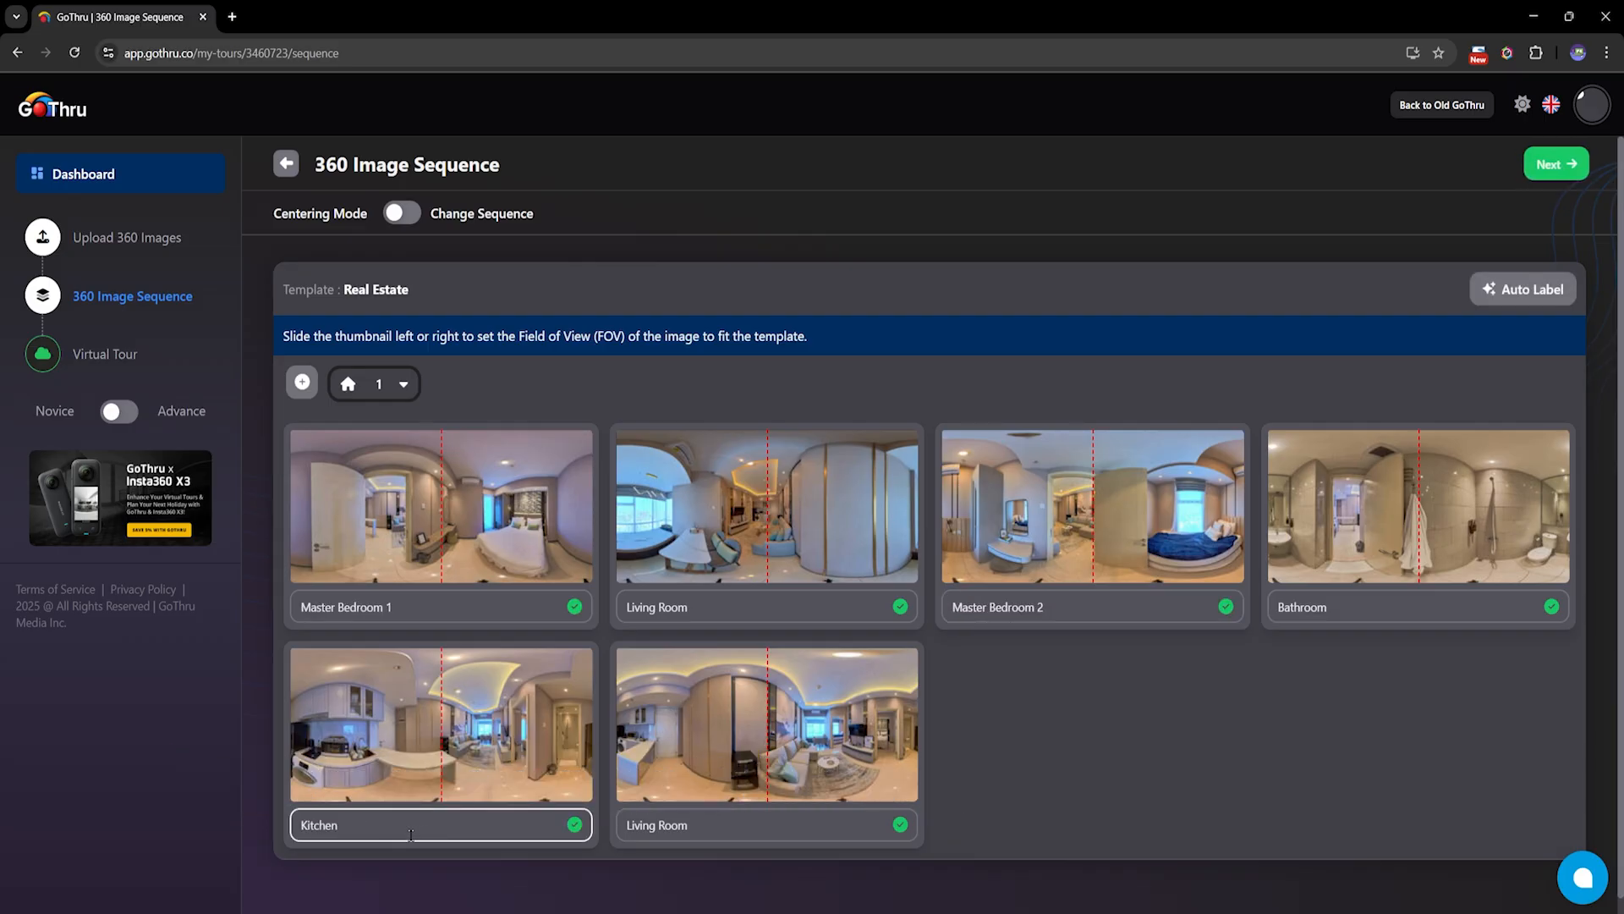
{"action": "left_click", "coordinate": [721, 601]}
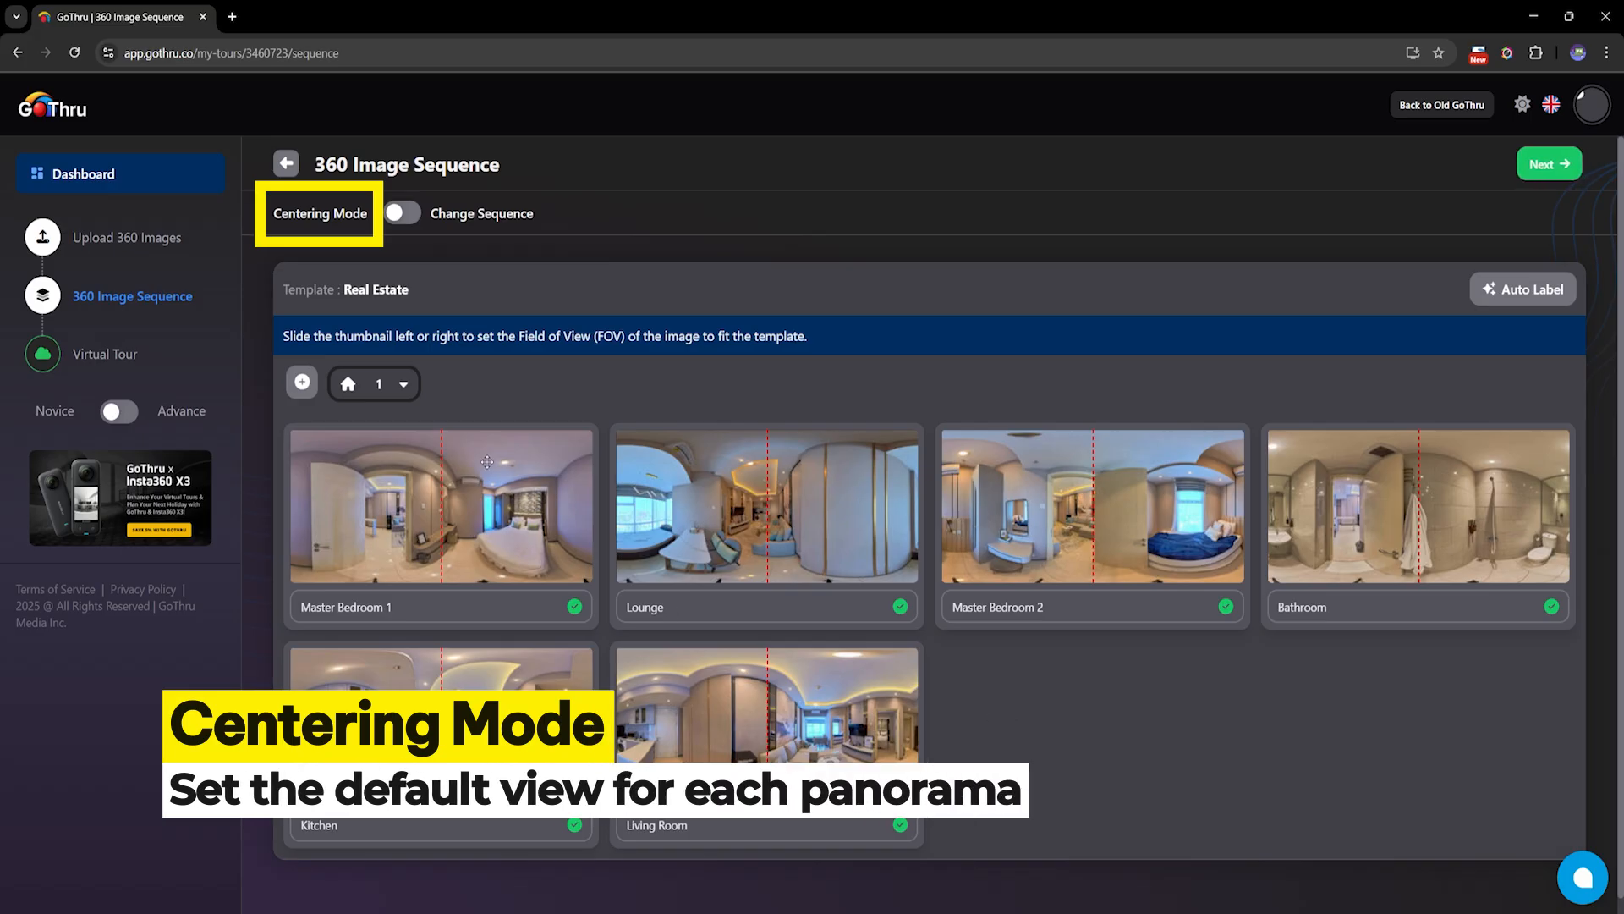
Centre the default view of all six panoramas, aiming the bedrooms at their beds and the bathroom at its washbasin.
{"action": "left_click_drag", "start_coordinate": [492, 483], "coordinate": [415, 495]}
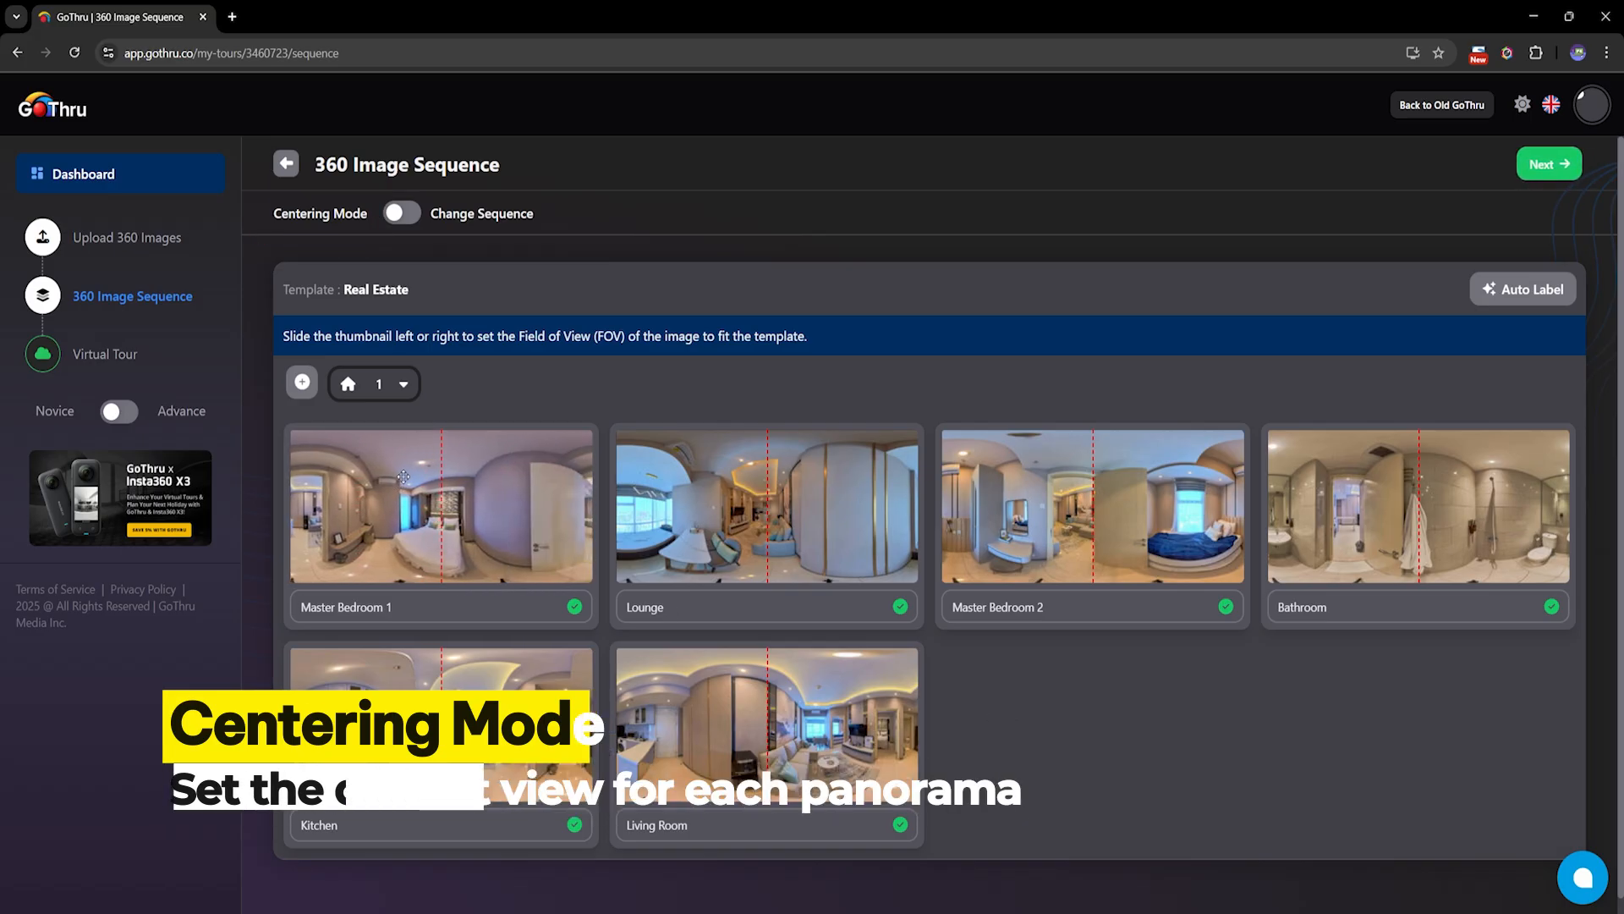
{"action": "left_click_drag", "start_coordinate": [792, 505], "coordinate": [840, 511]}
{"action": "left_click_drag", "start_coordinate": [1073, 511], "coordinate": [965, 510]}
{"action": "left_click_drag", "start_coordinate": [1421, 560], "coordinate": [1437, 535]}
{"action": "left_click_drag", "start_coordinate": [383, 750], "coordinate": [490, 749]}
{"action": "left_click_drag", "start_coordinate": [829, 746], "coordinate": [741, 746]}
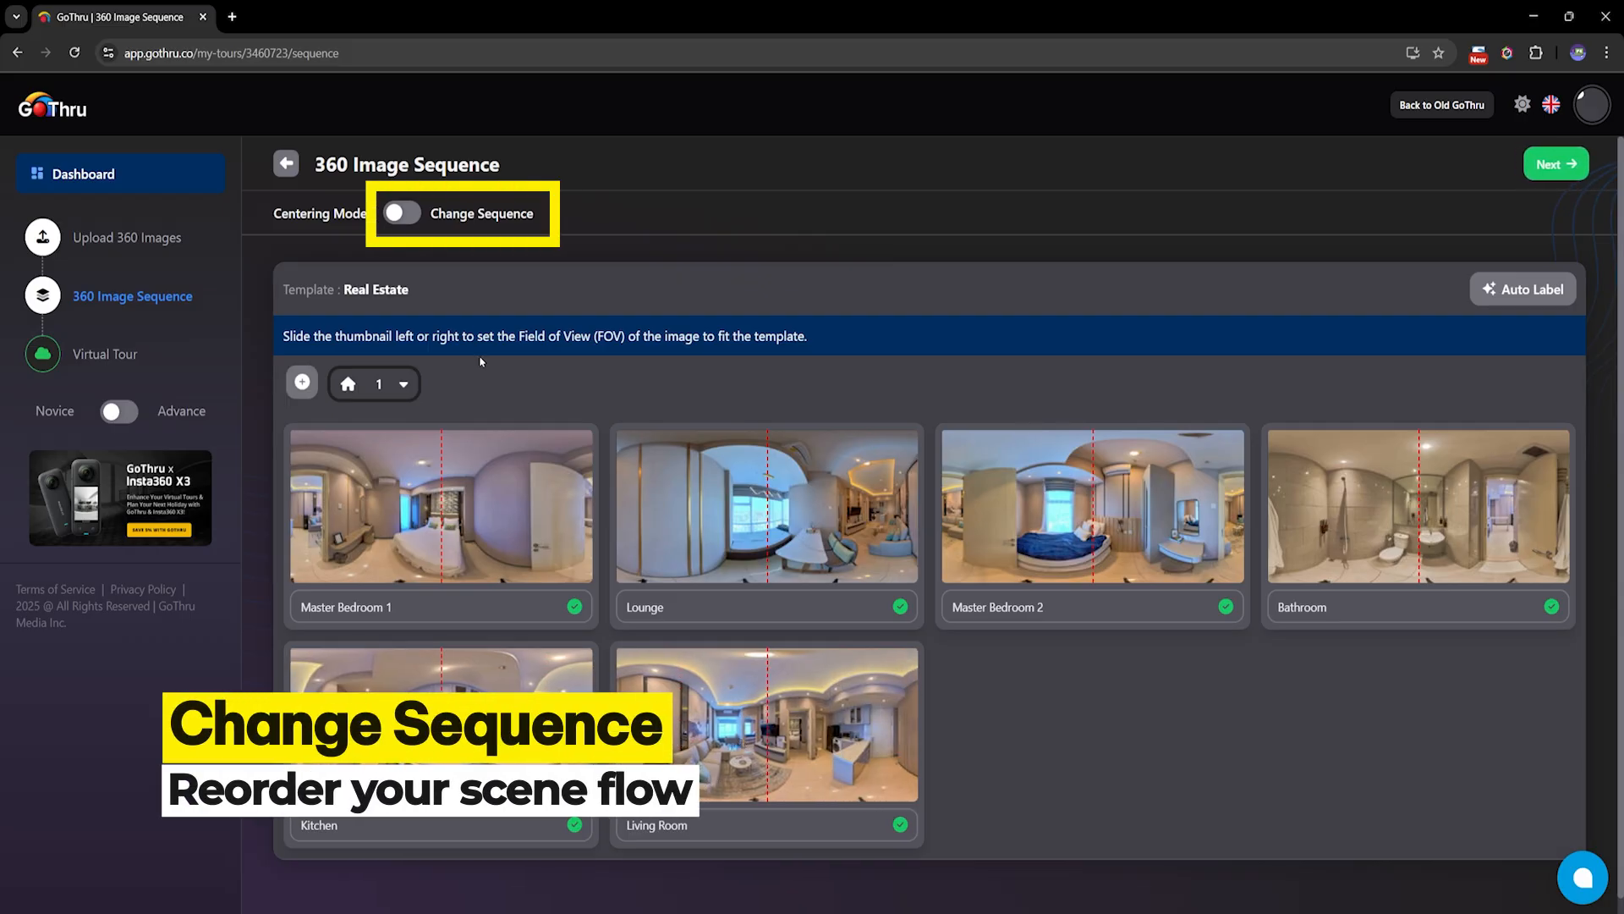
Reorder the scenes to Living Room, Kitchen, Master Bedroom 1, Master Bedroom 2, Lounge, Bathroom and apply the sequence.
{"action": "left_click", "coordinate": [403, 214]}
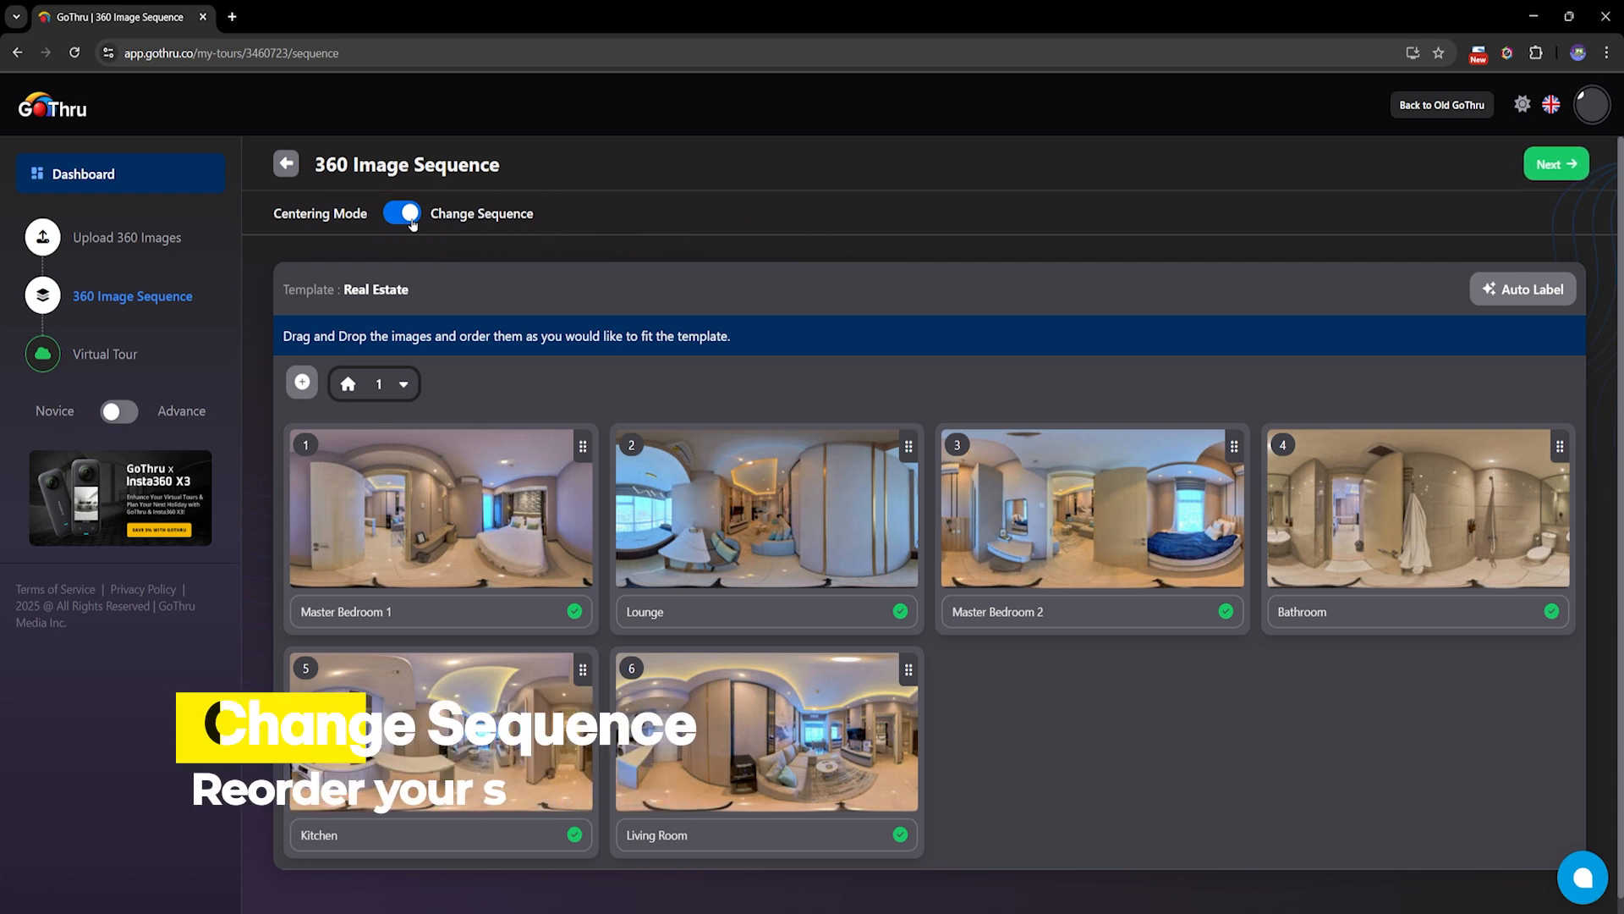
{"action": "left_click_drag", "start_coordinate": [760, 771], "coordinate": [755, 598]}
{"action": "left_click_drag", "start_coordinate": [442, 791], "coordinate": [1379, 575]}
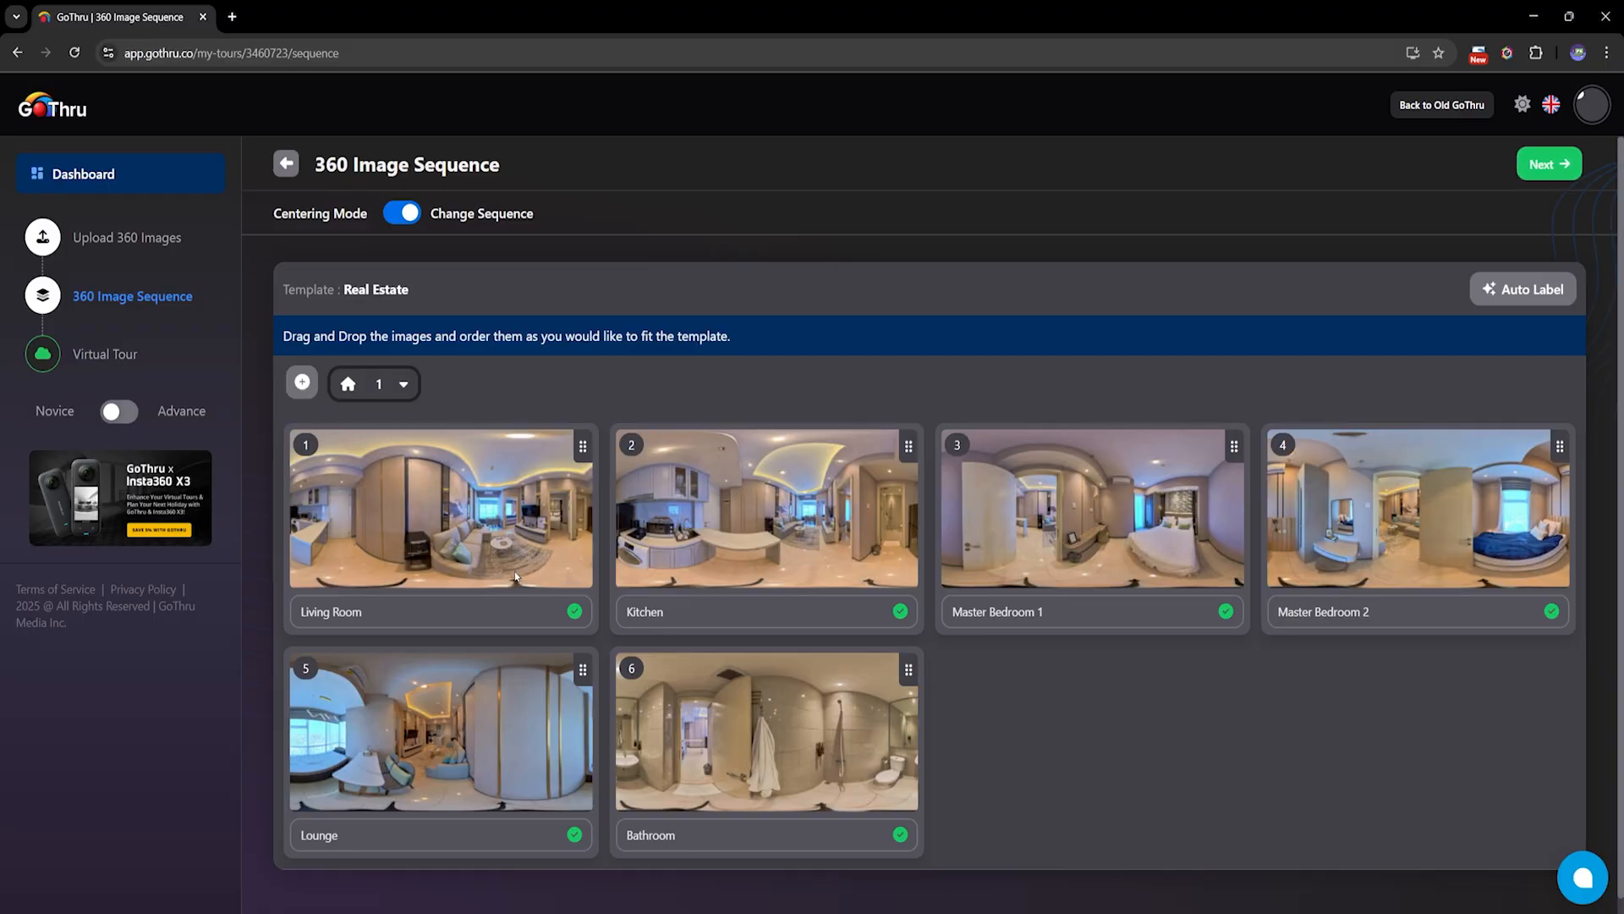
{"action": "left_click", "coordinate": [1546, 176]}
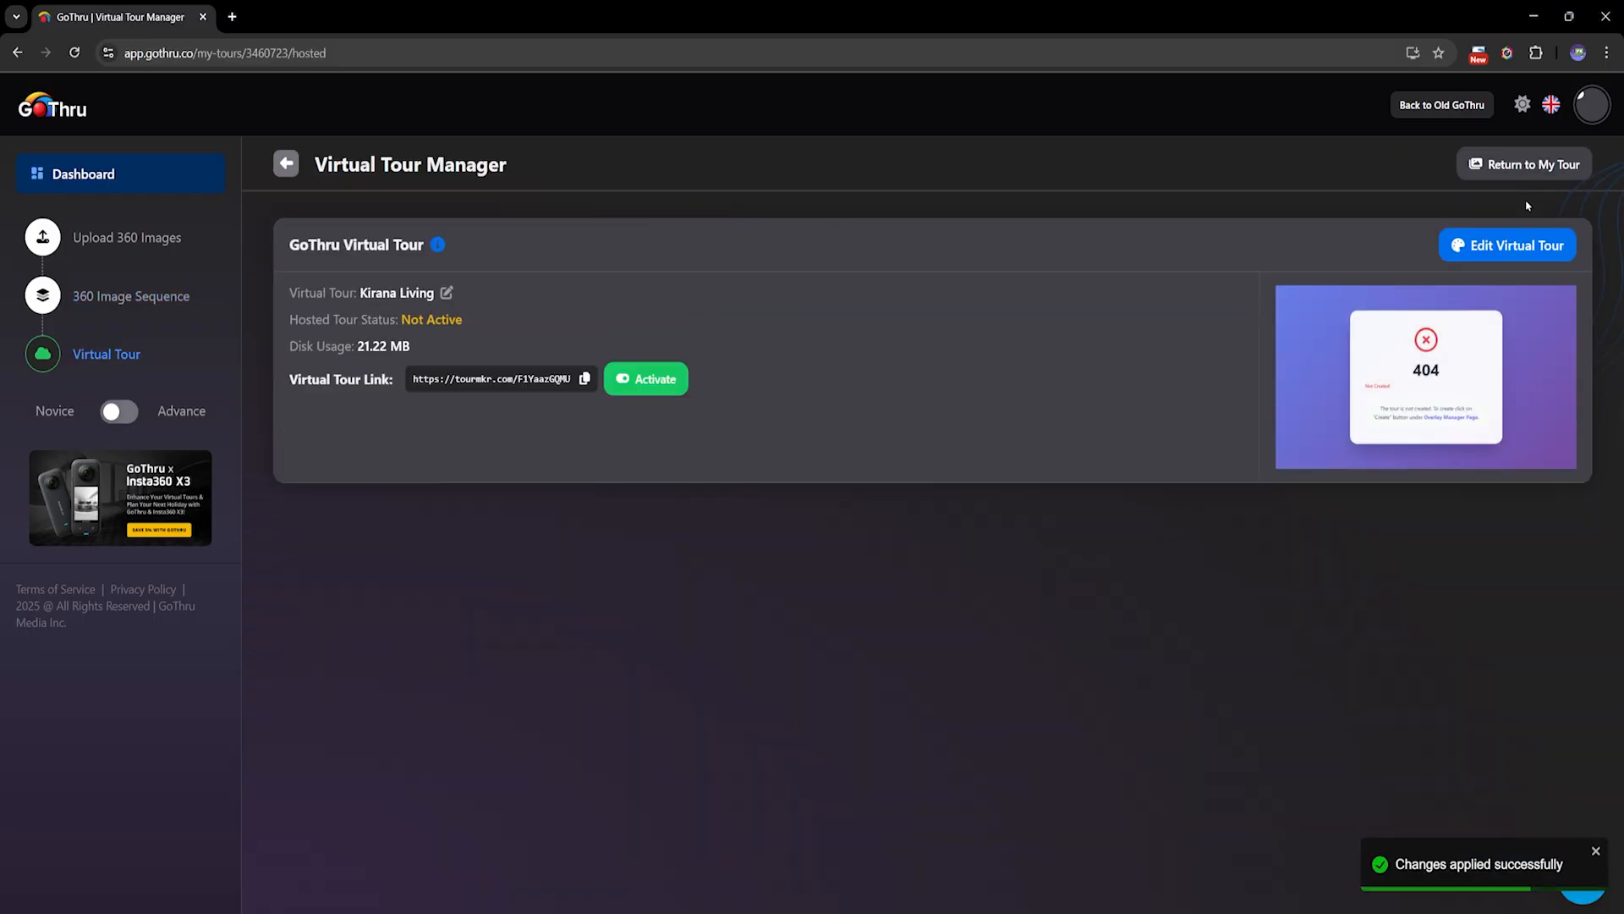
Activate the hosted Kirana Living tour, open its public link and look around the scenes.
{"action": "left_click", "coordinate": [677, 381]}
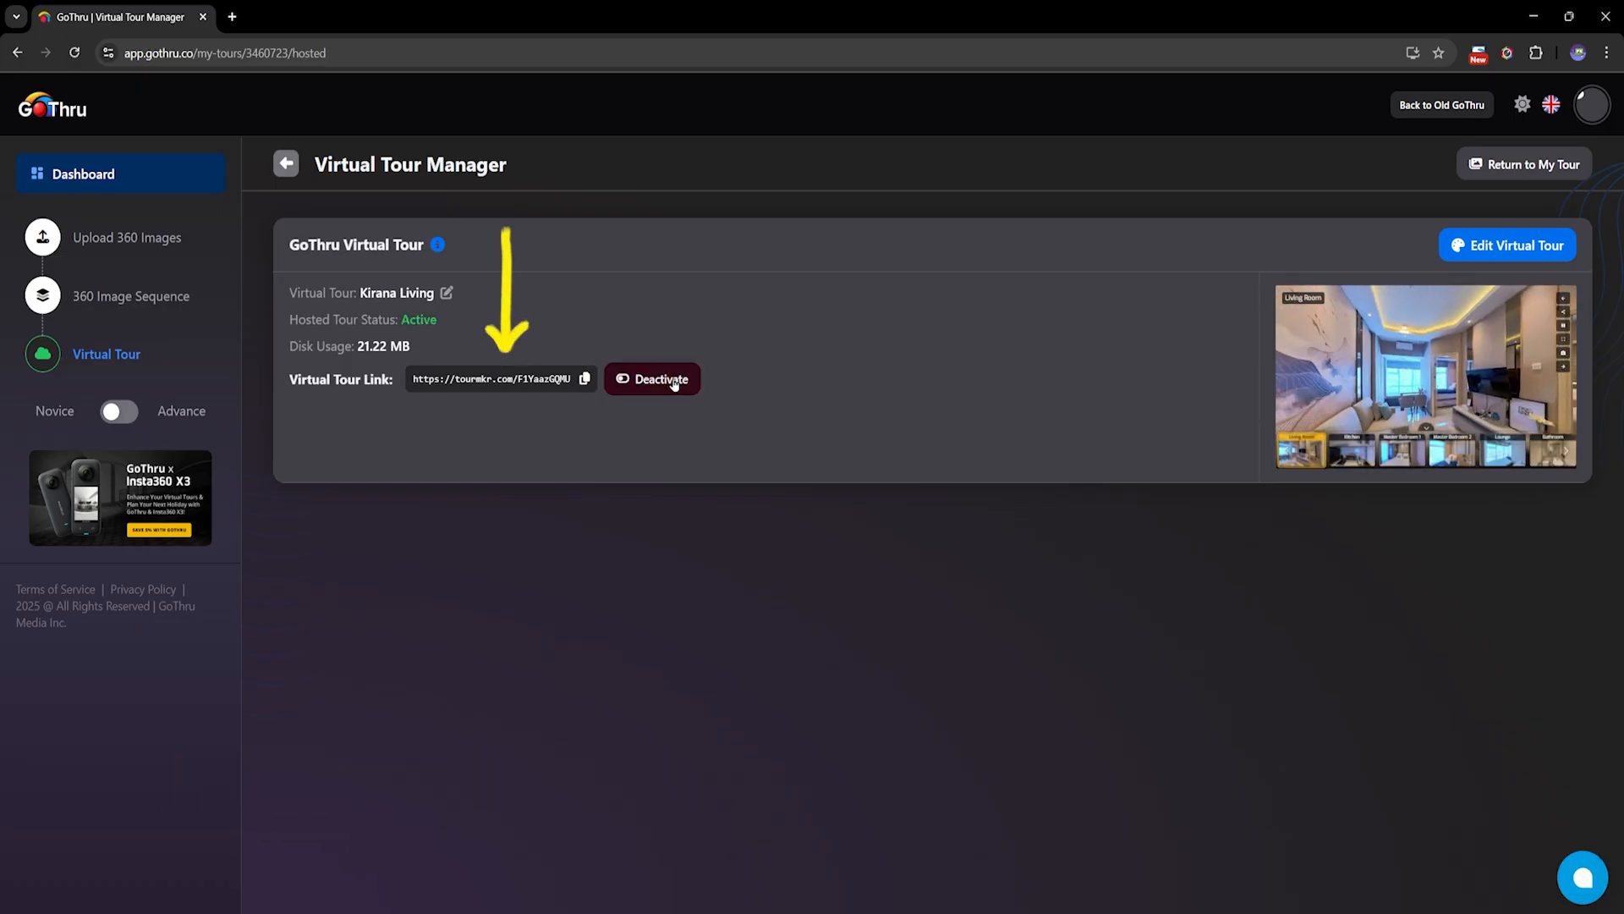
{"action": "left_click", "coordinate": [515, 380]}
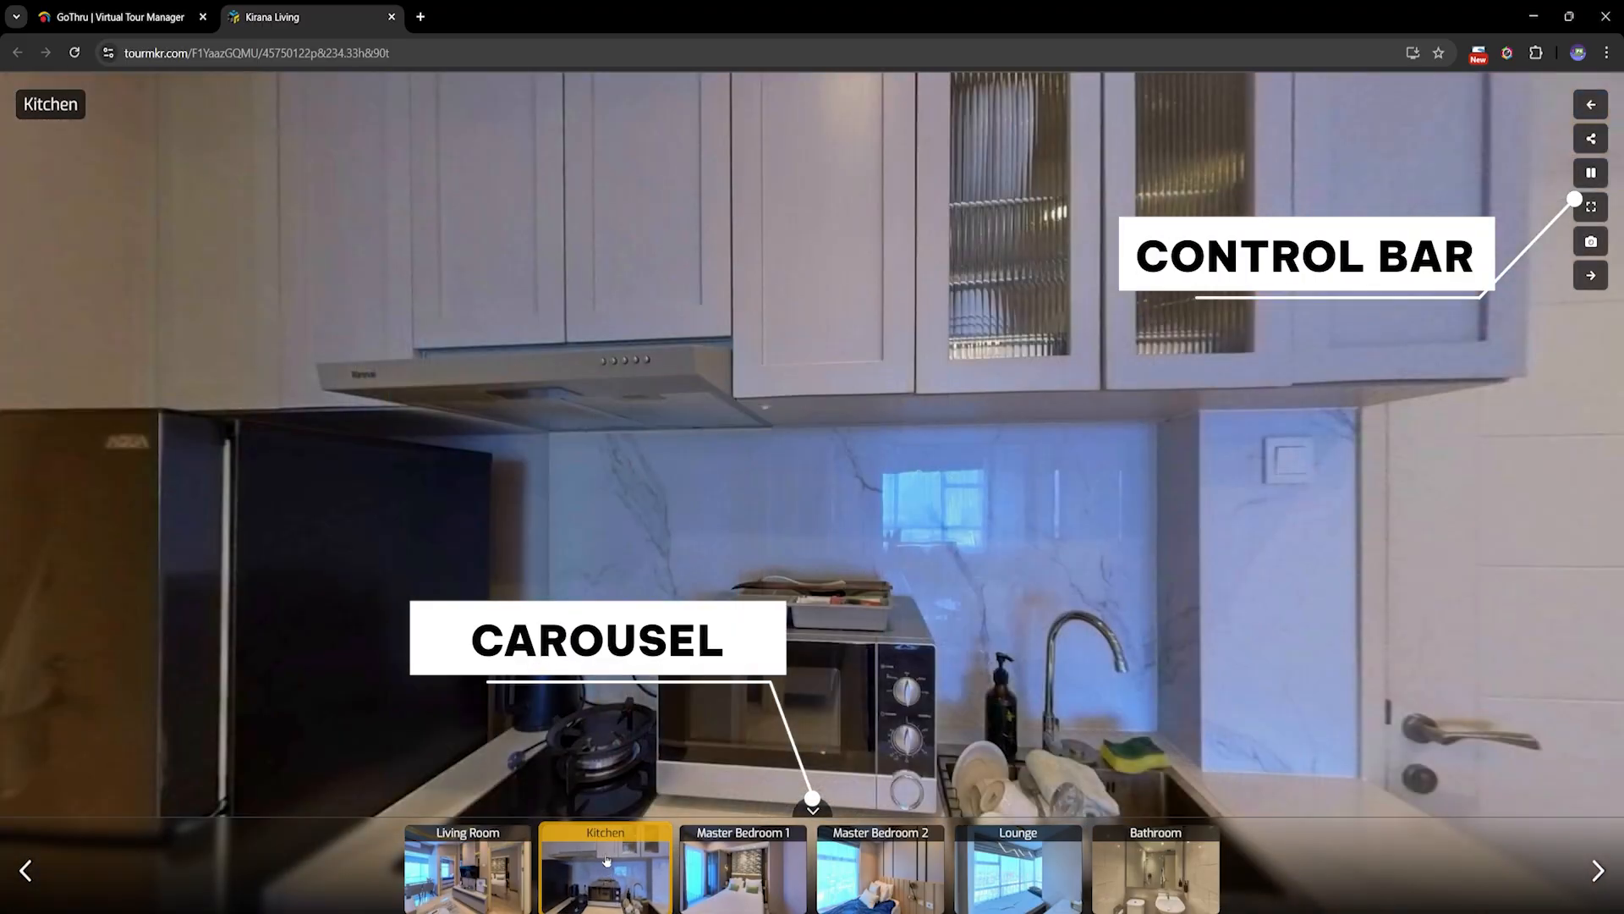
{"action": "left_click_drag", "start_coordinate": [729, 724], "coordinate": [962, 726]}
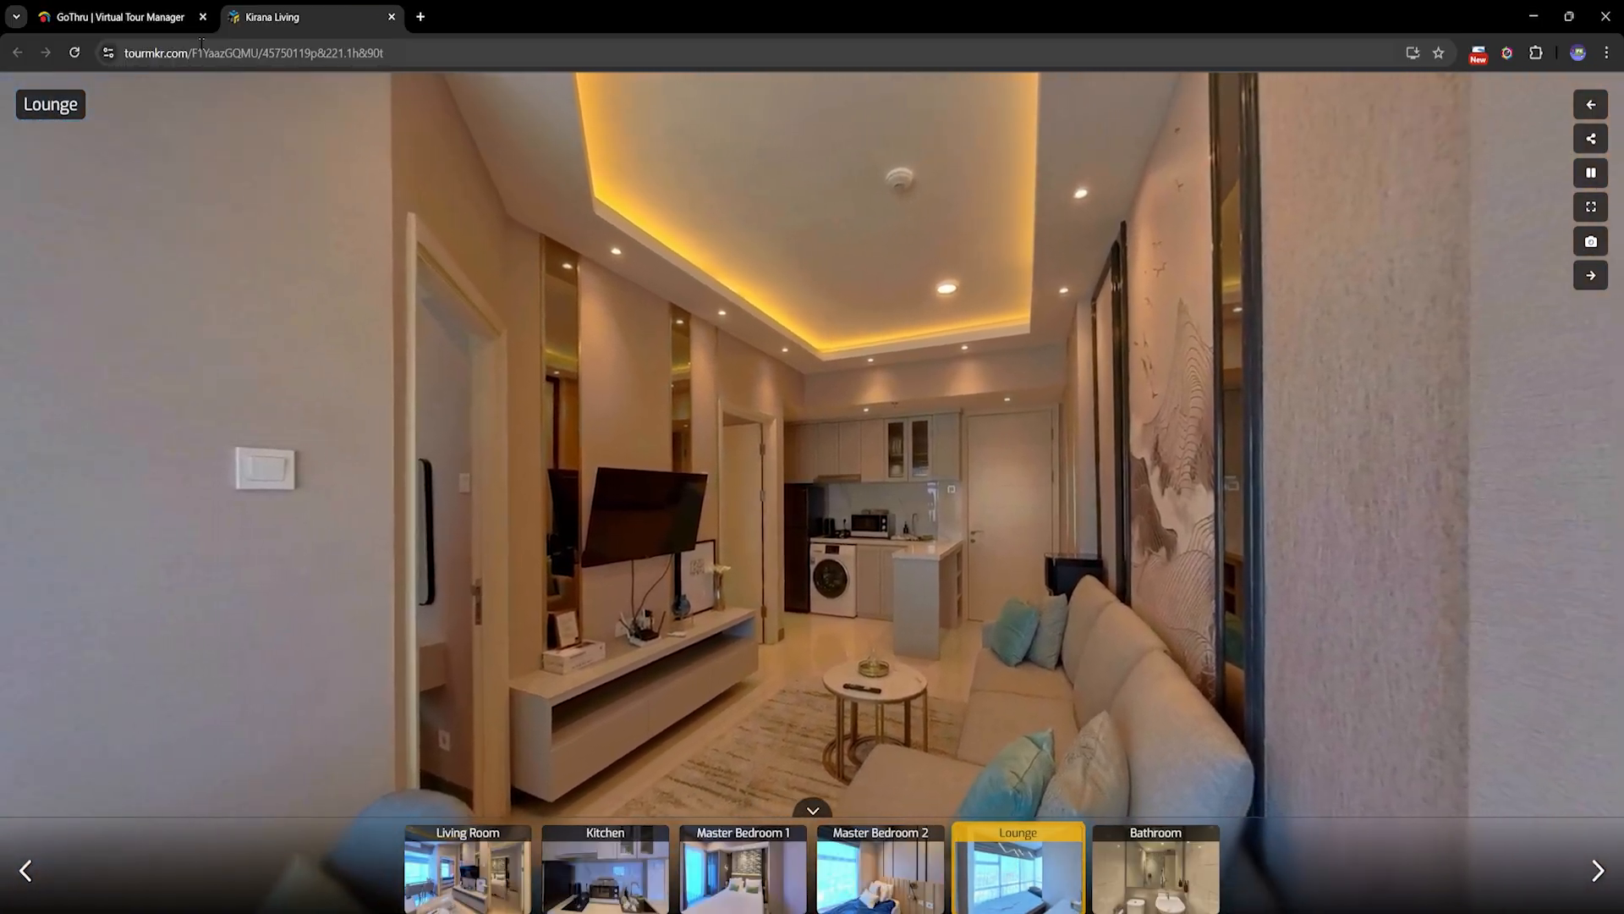
Return to the tour's 360 image sequence and re-centre the default views of the Living Room and Kitchen panoramas.
{"action": "left_click", "coordinate": [161, 19]}
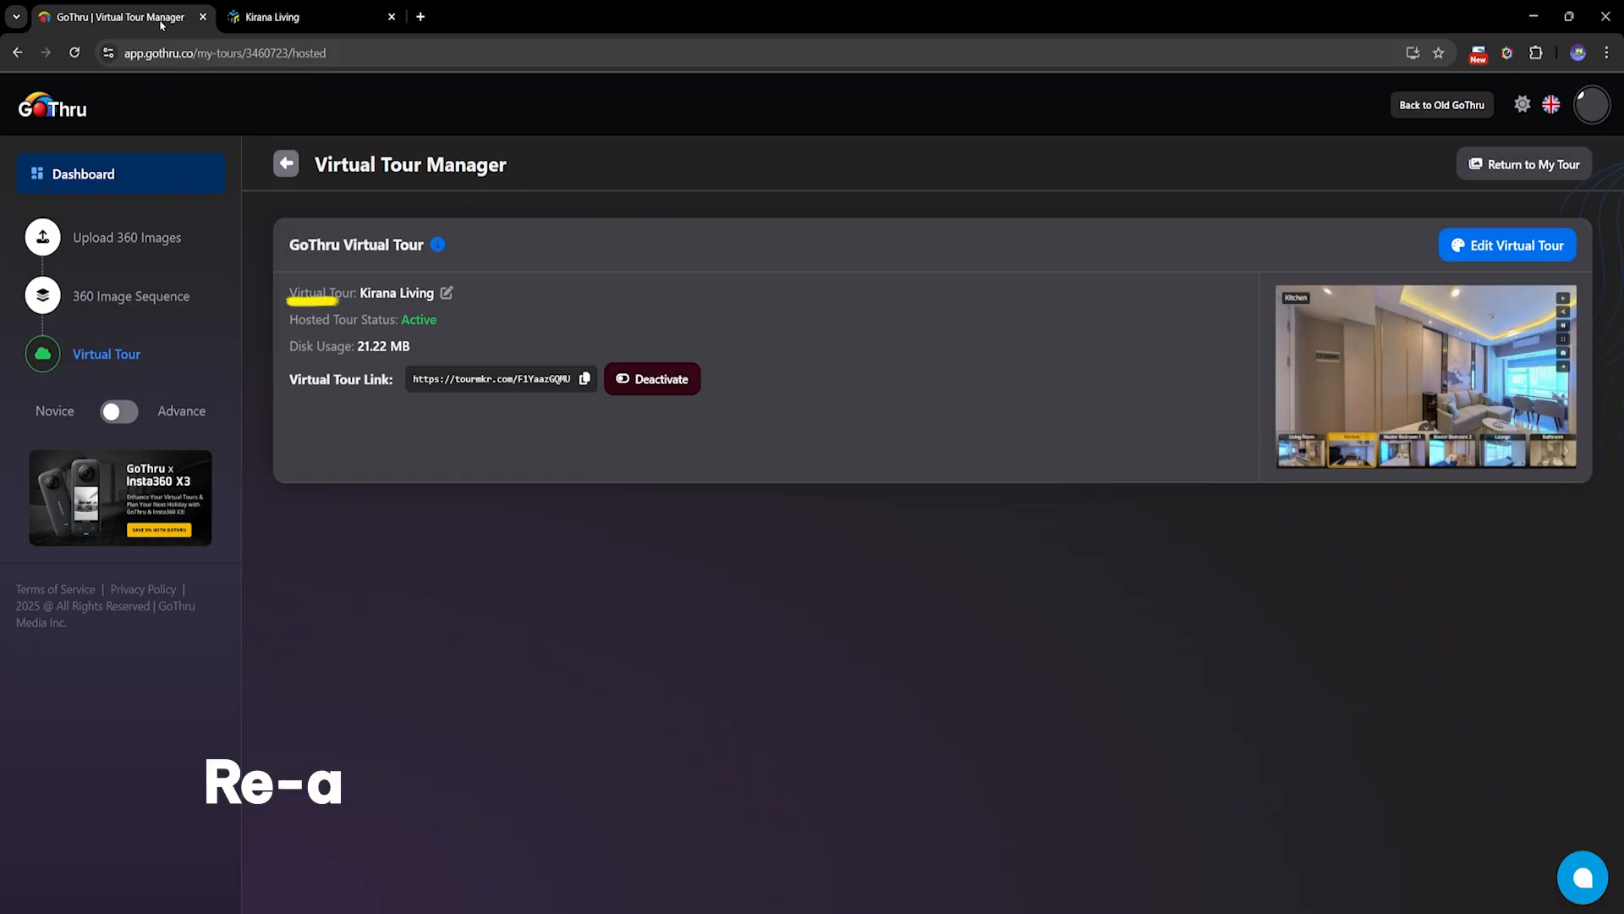
{"action": "left_click", "coordinate": [191, 298]}
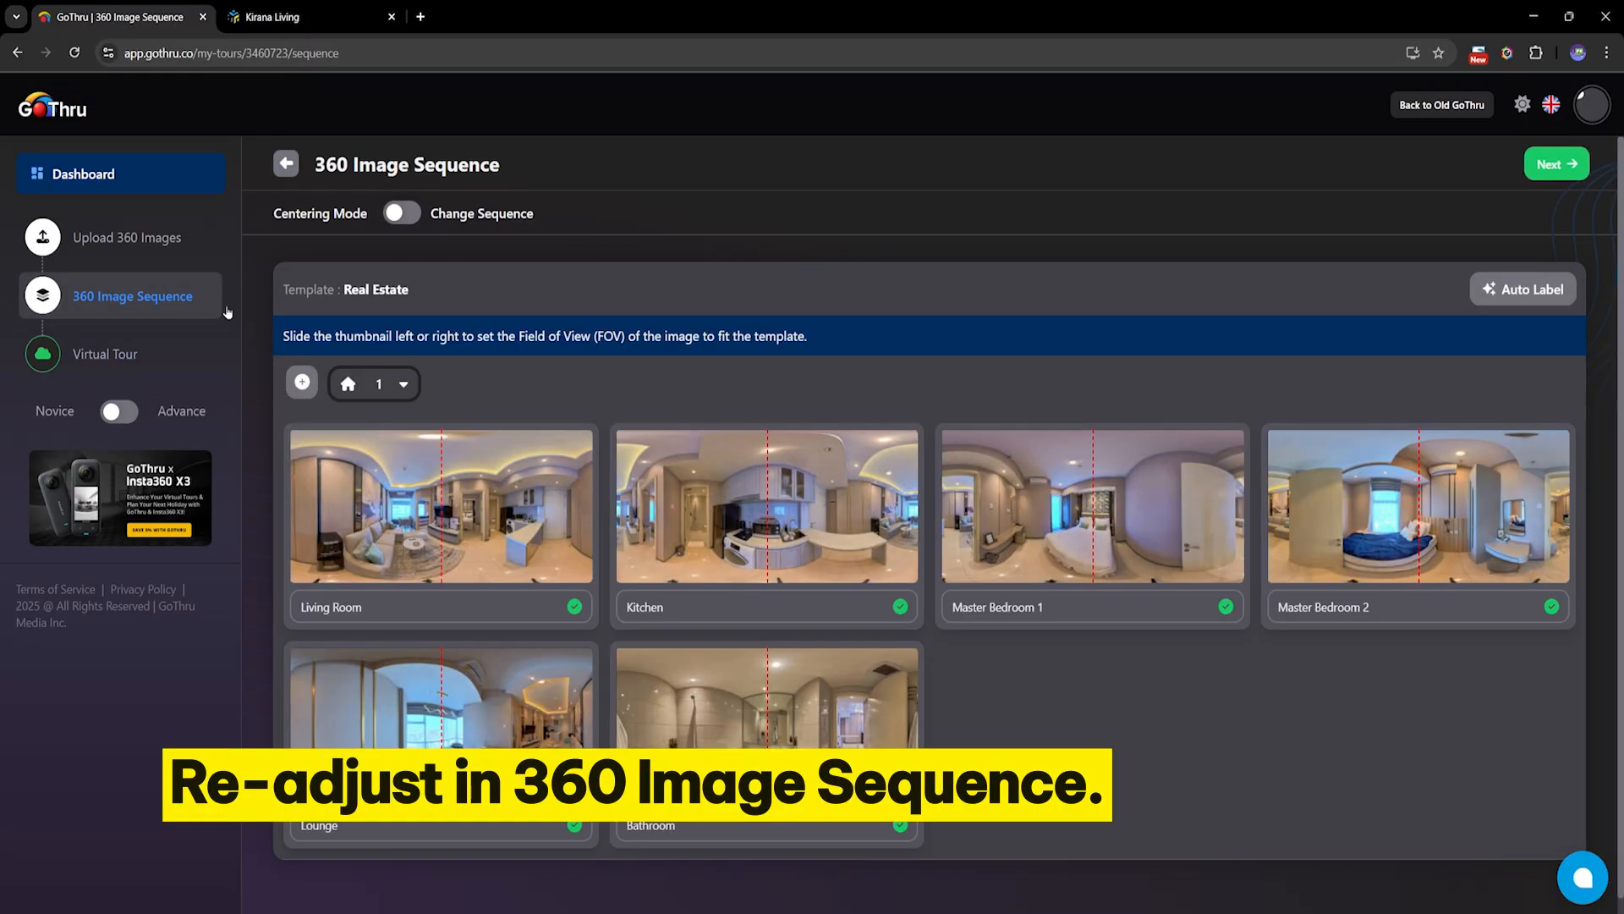
{"action": "left_click_drag", "start_coordinate": [442, 508], "coordinate": [481, 527]}
{"action": "left_click_drag", "start_coordinate": [726, 518], "coordinate": [732, 517]}
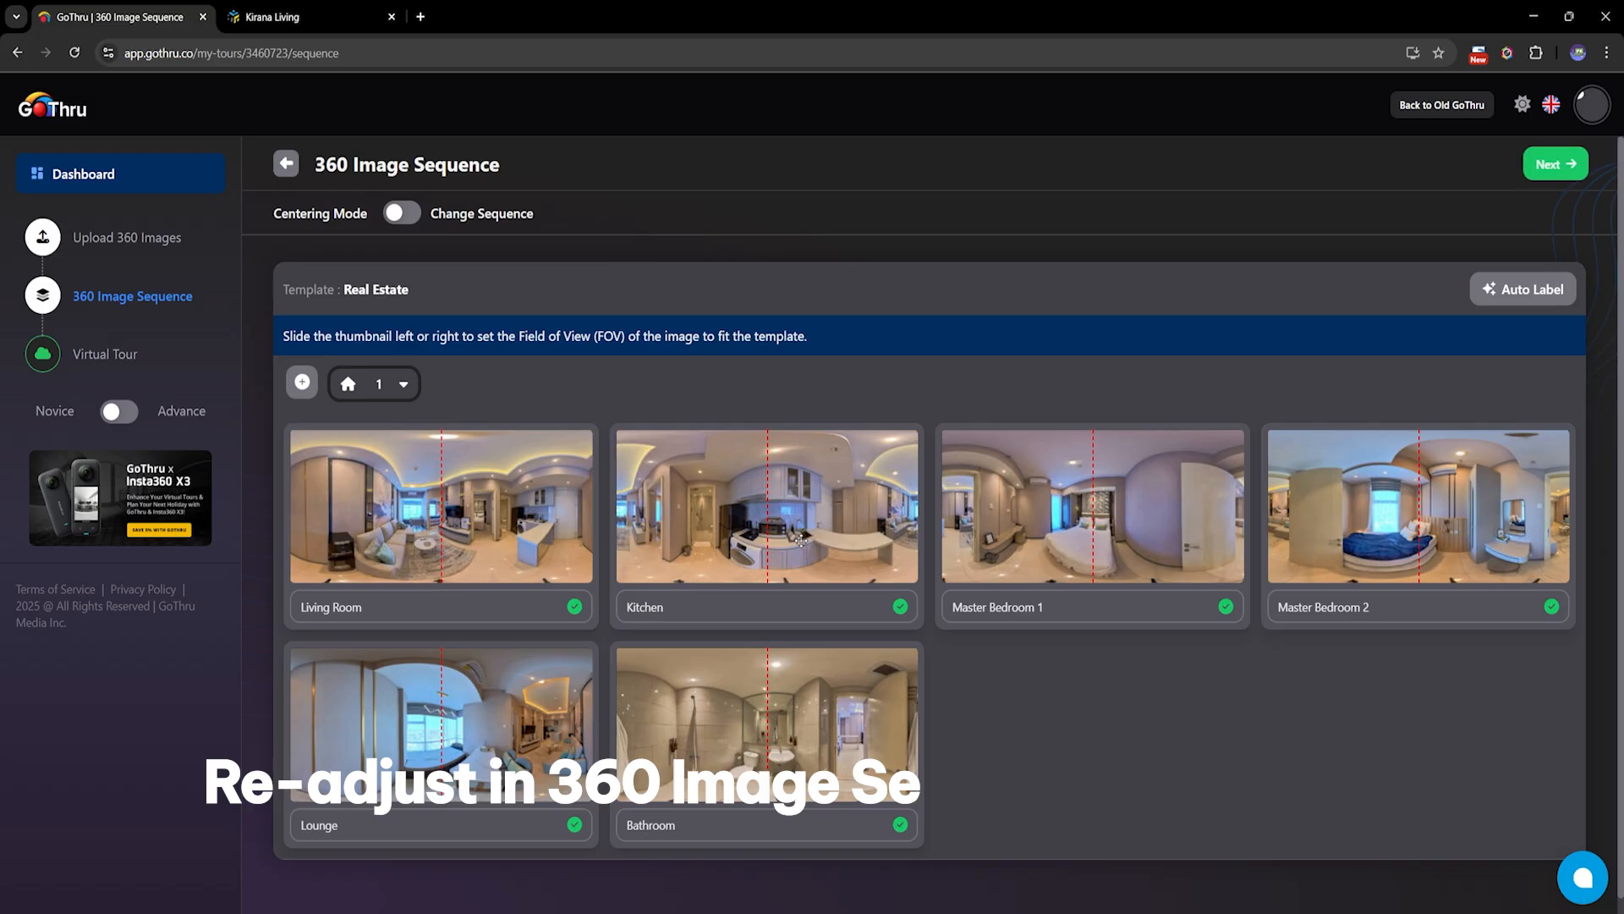
Move the Bathroom scene ahead of the Lounge in the sequence and apply the changes.
{"action": "left_click", "coordinate": [392, 216]}
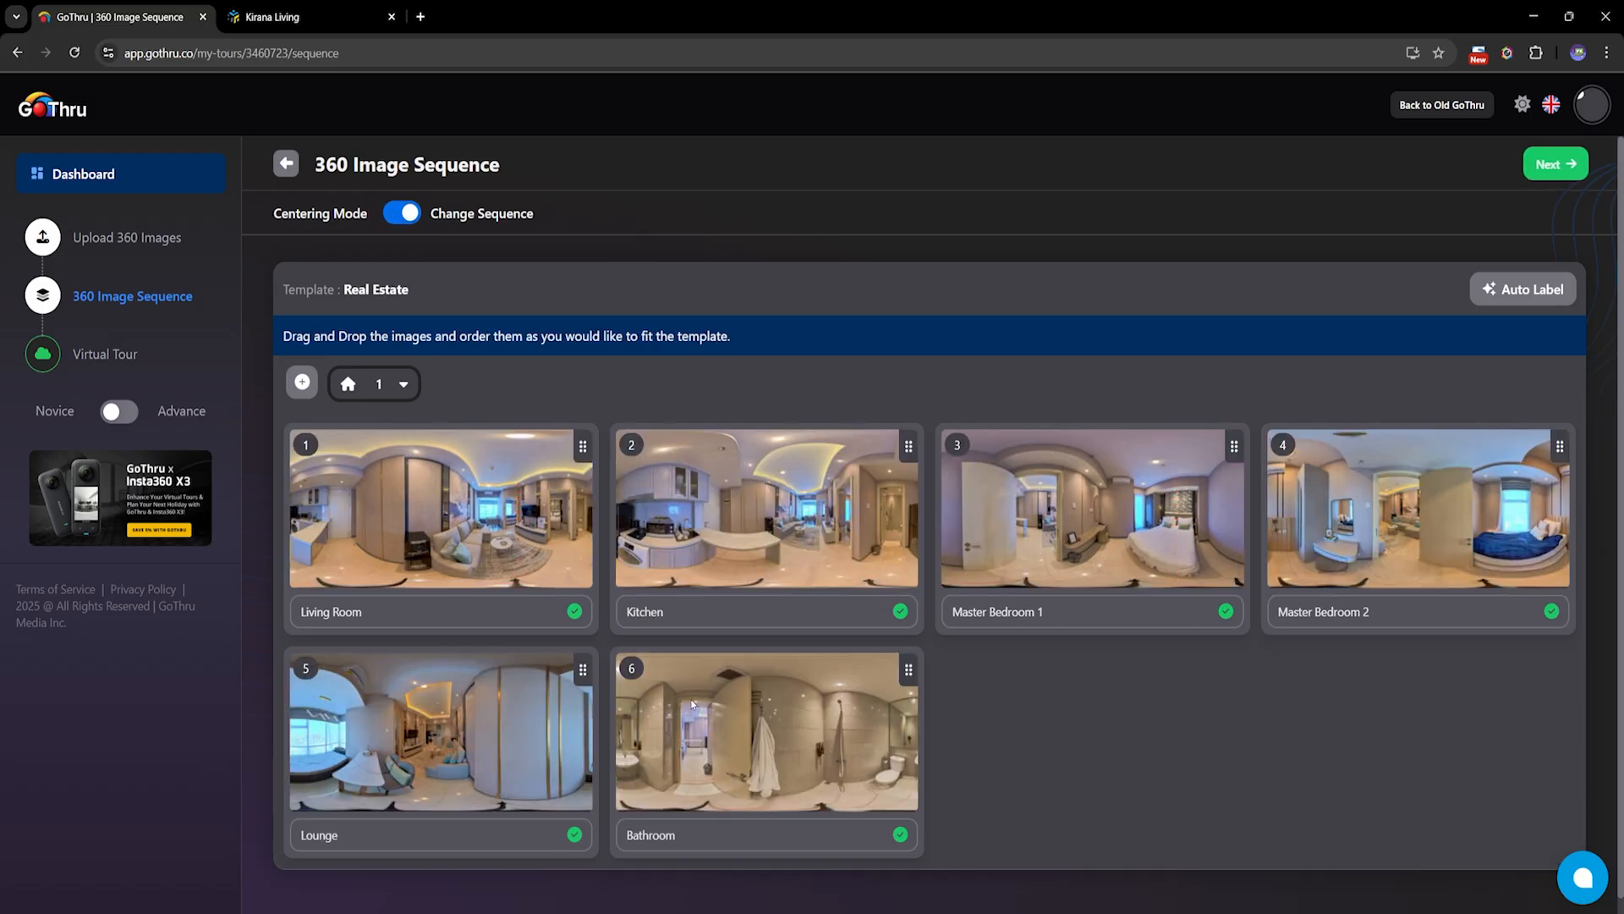
{"action": "left_click_drag", "start_coordinate": [890, 703], "coordinate": [499, 706]}
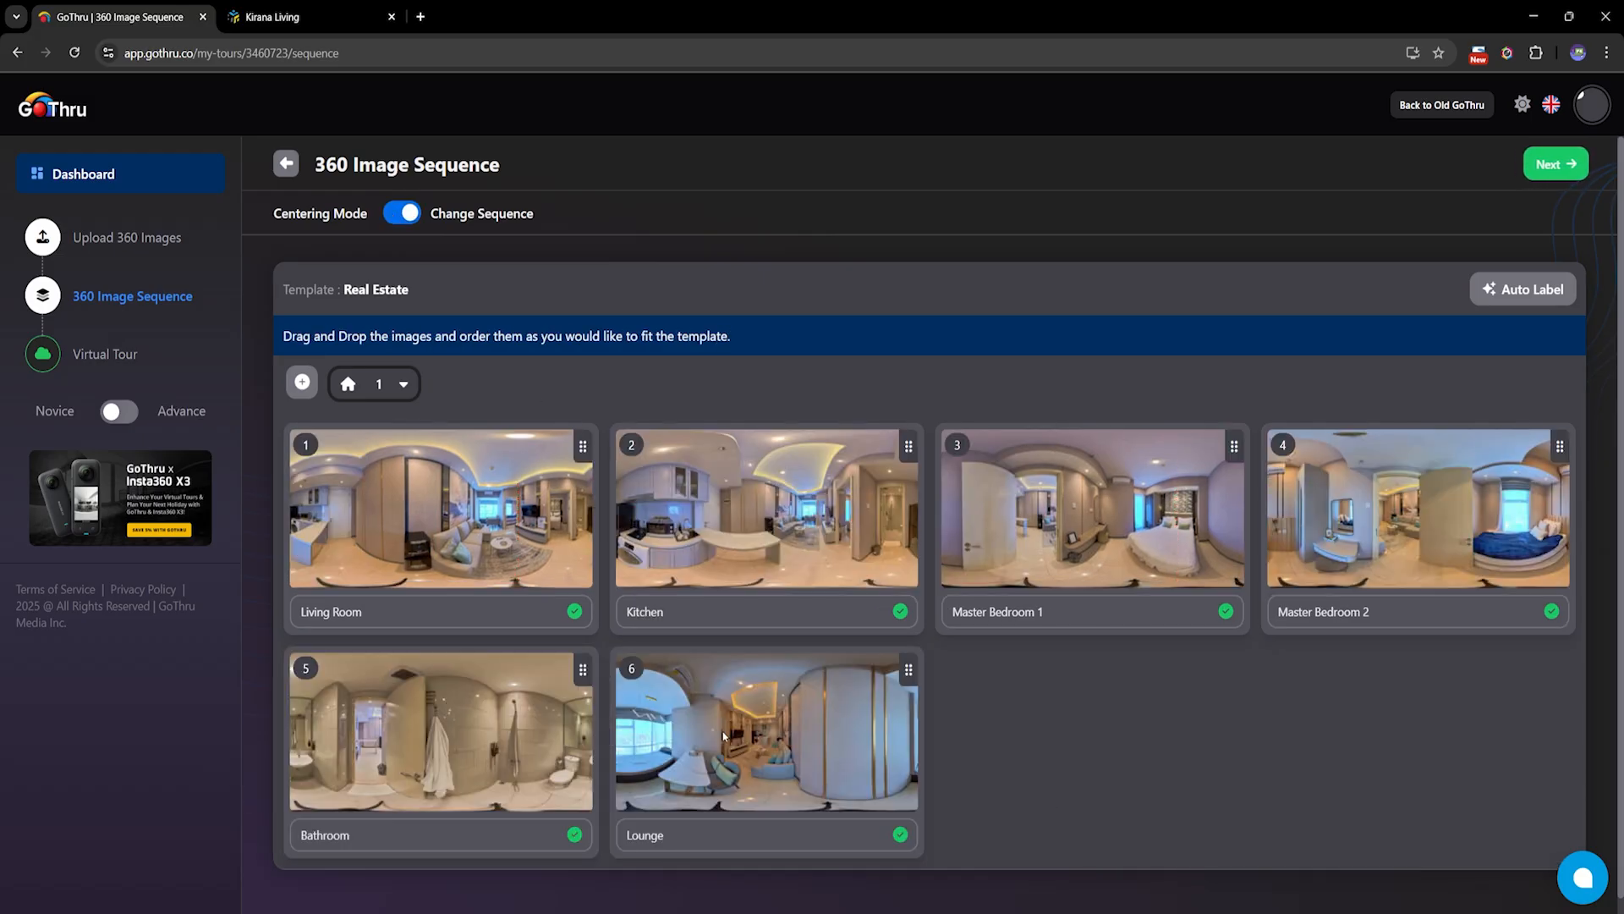
{"action": "left_click", "coordinate": [1567, 167]}
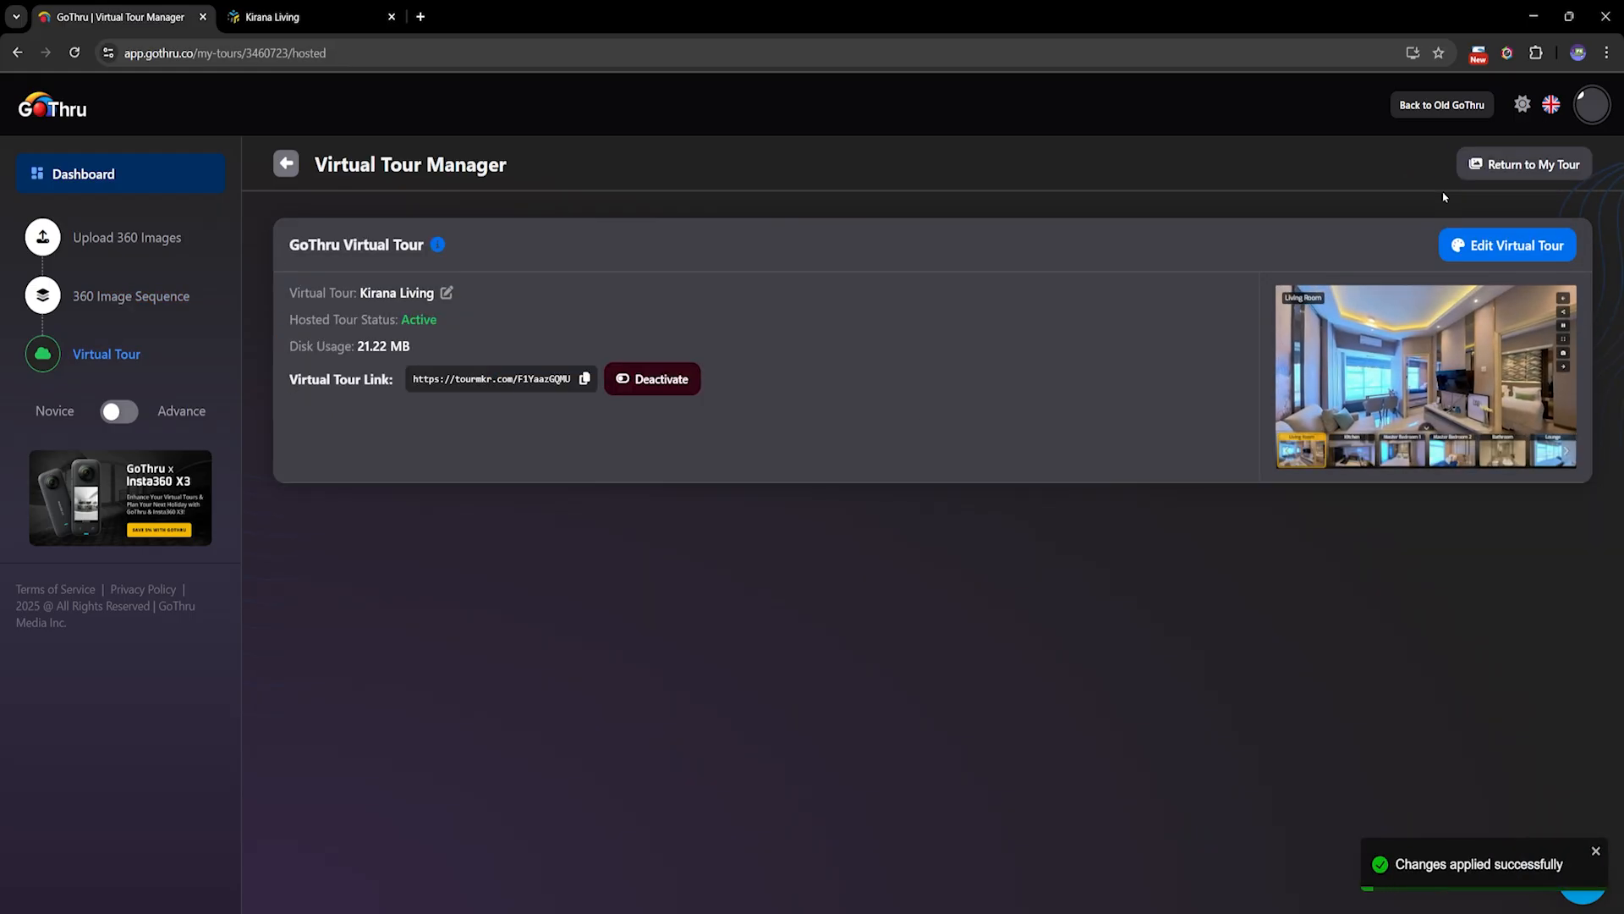
Open the Kirana Living tour in the virtual tour editor.
{"action": "left_click", "coordinate": [1530, 251]}
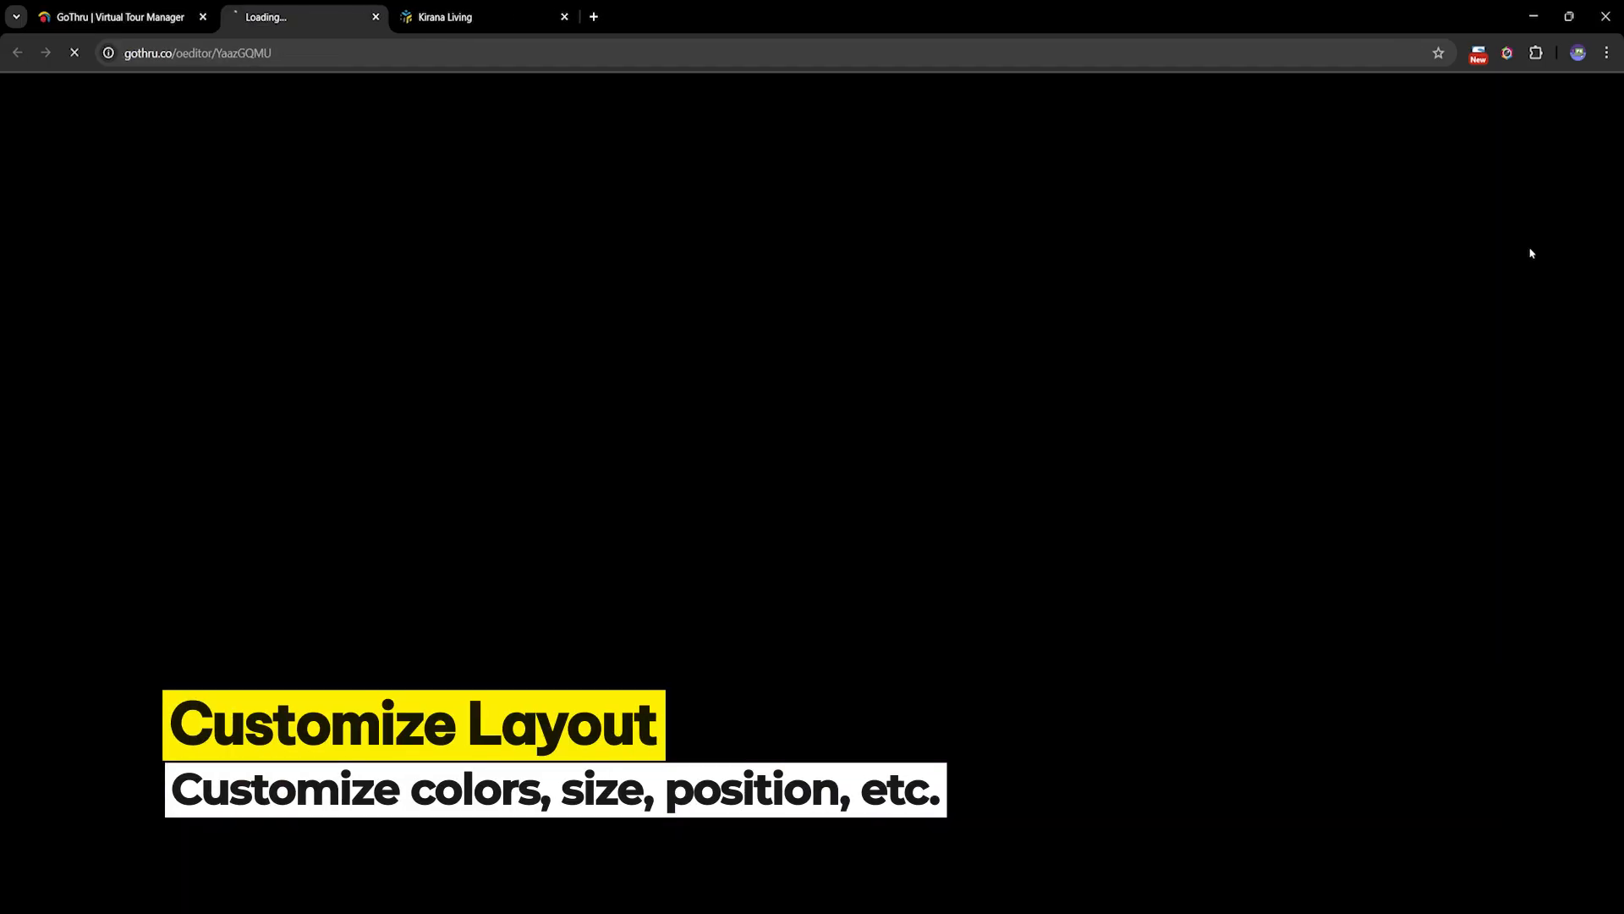